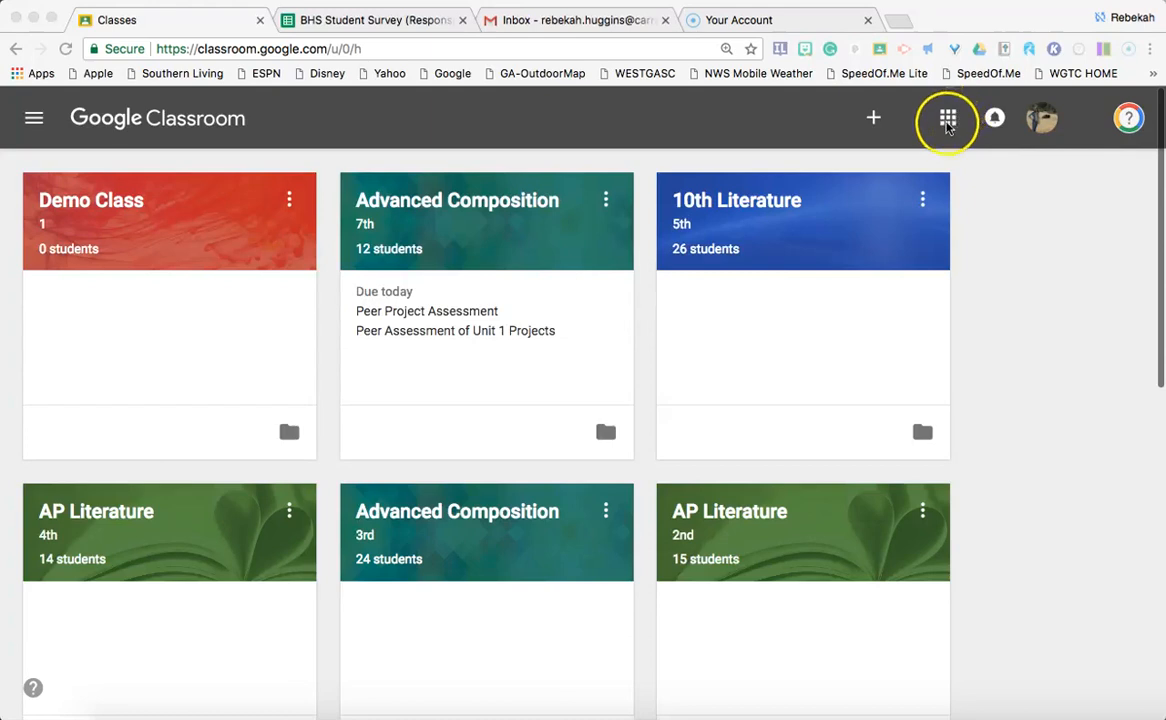
Step: Open the Google apps list and then close it
left_click(948, 120)
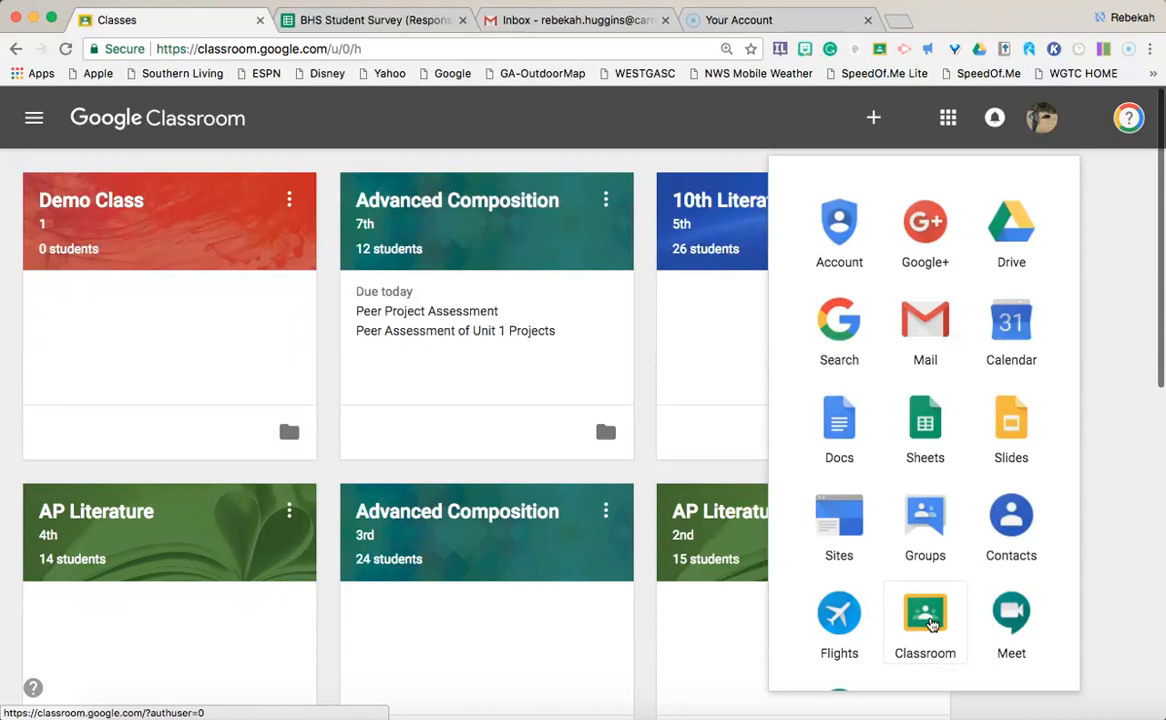
left_click(652, 128)
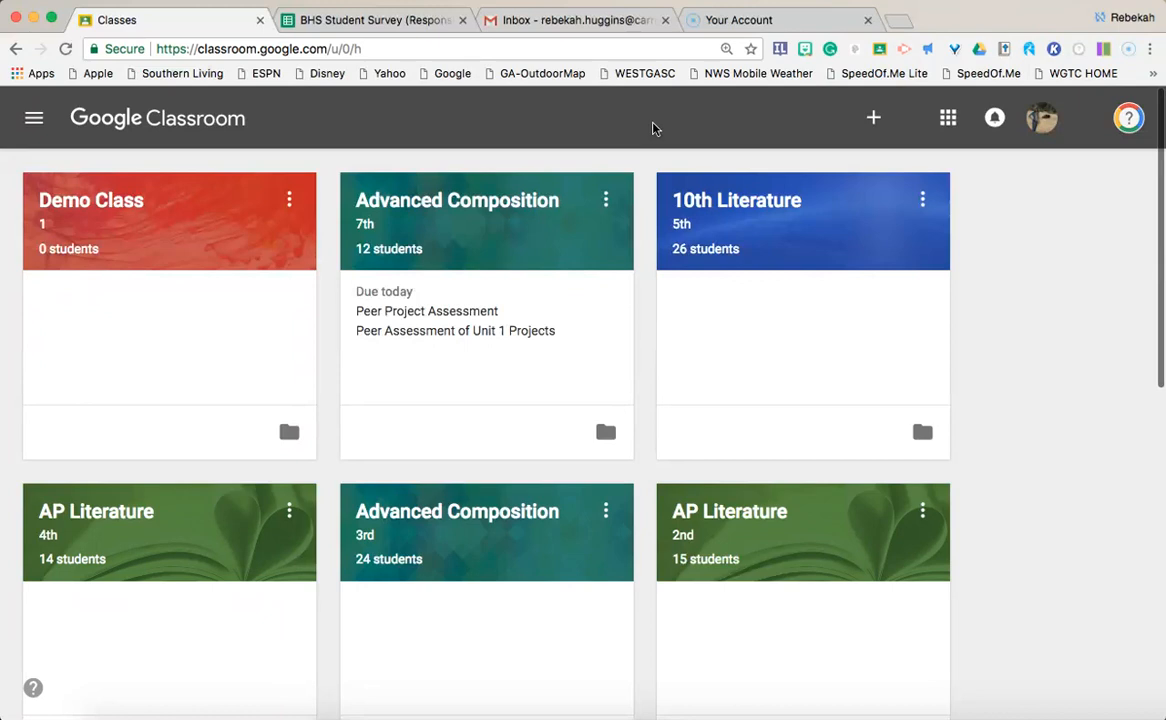
left_click(599, 117)
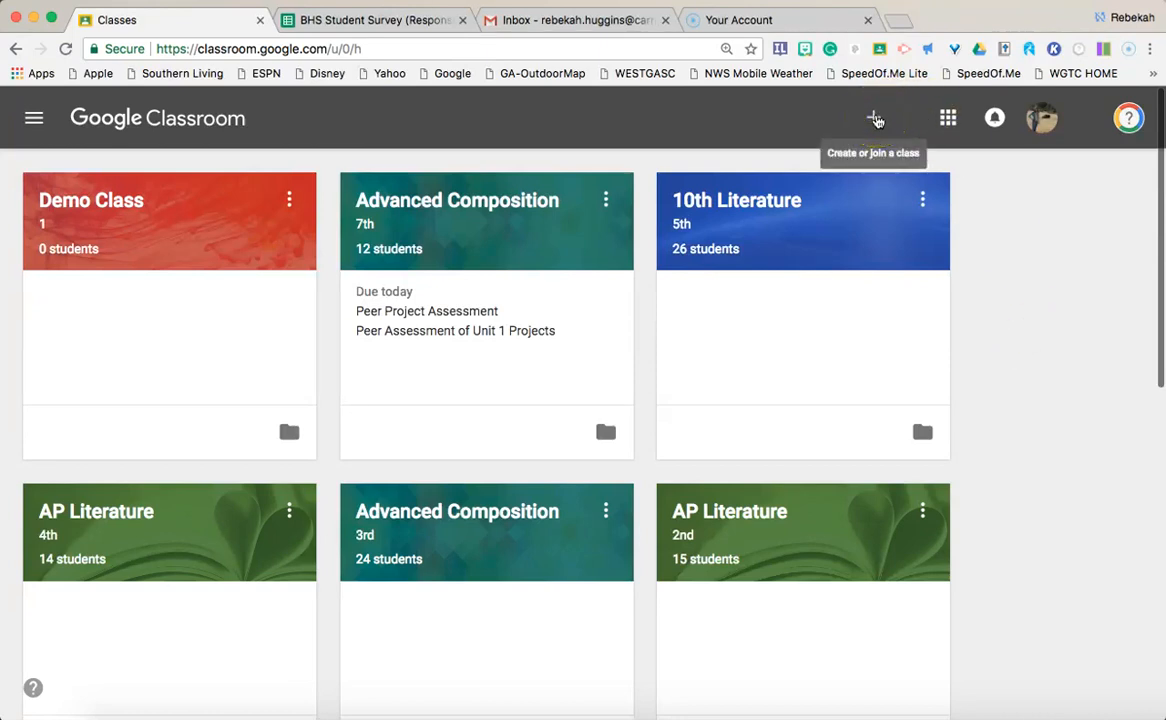
Step: Start creating a new class, go through its name, section and subject entries, then abandon it
left_click(875, 119)
left_click(825, 213)
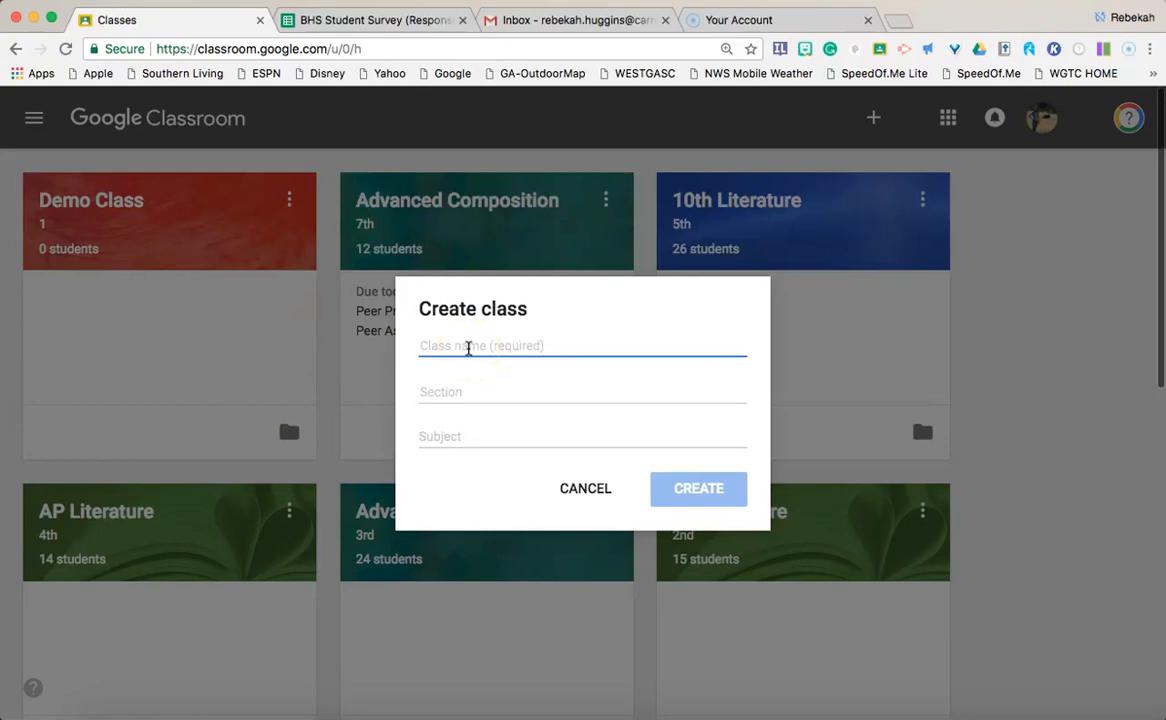
left_click(448, 390)
left_click(451, 431)
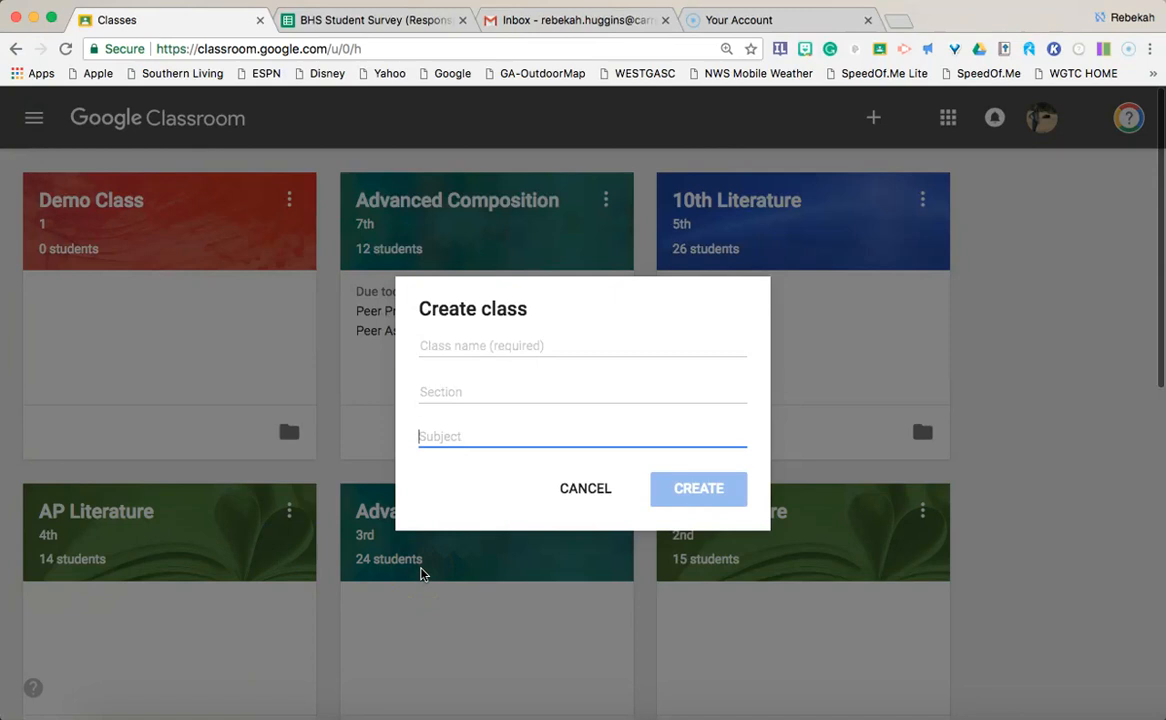
left_click(481, 346)
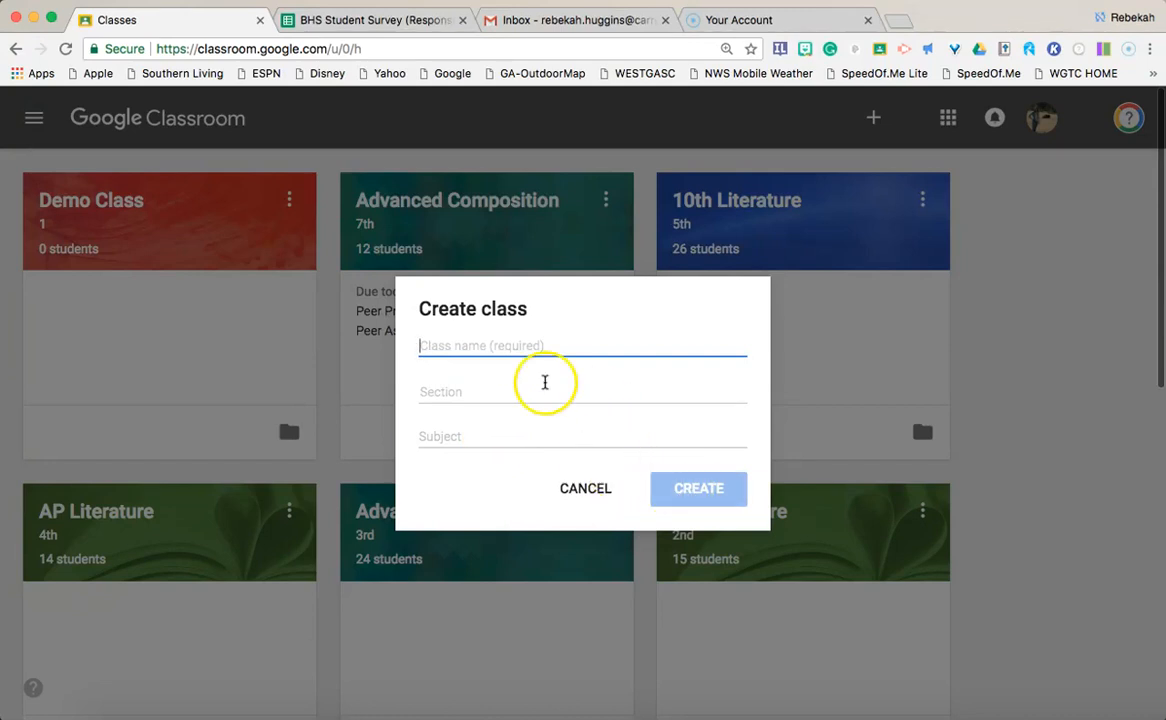
left_click(592, 489)
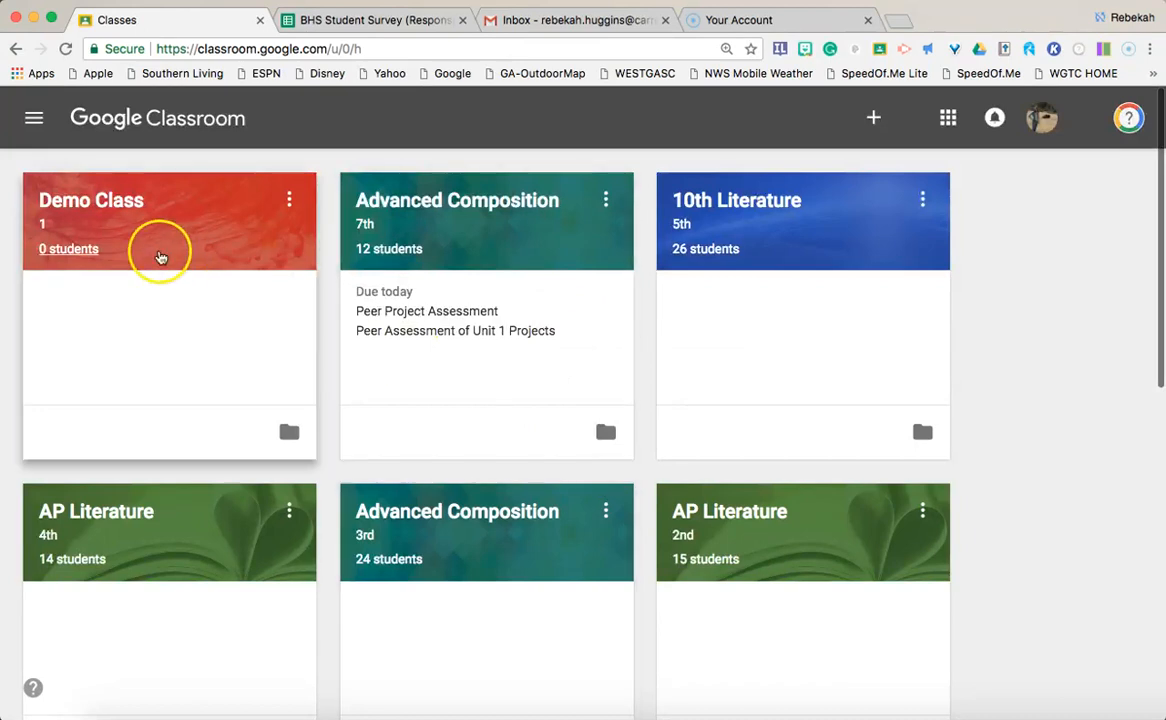
Step: Open Demo Class's People page and begin inviting a teacher
left_click(114, 205)
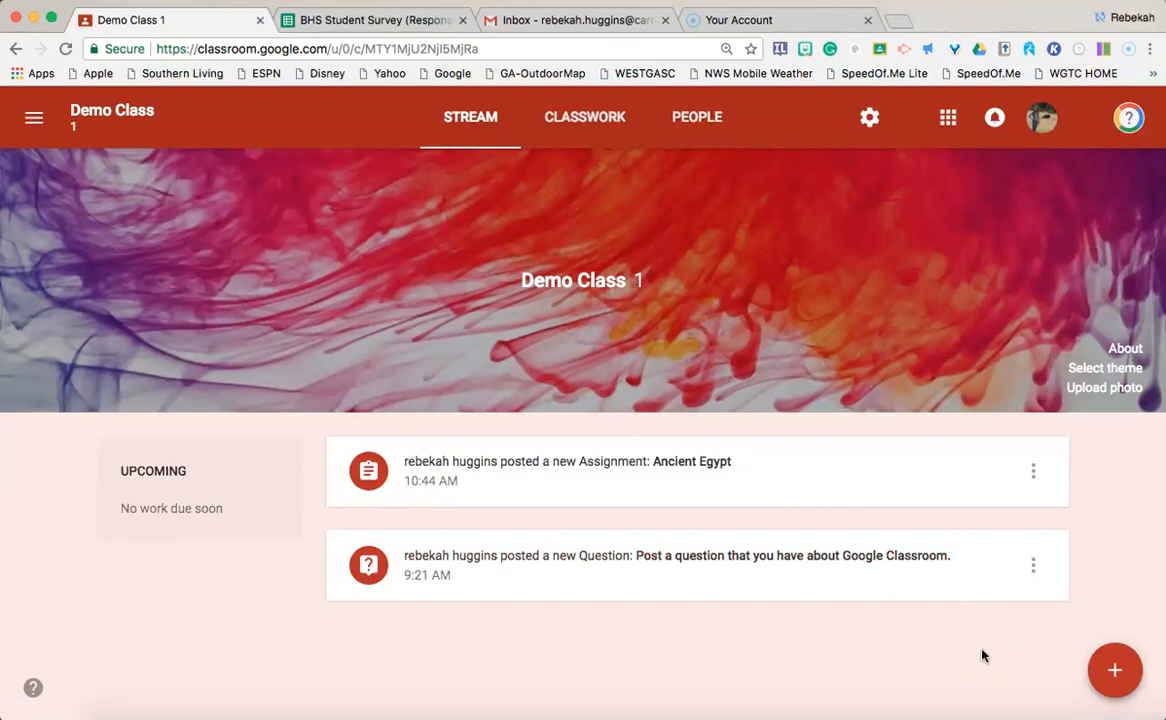
left_click(690, 135)
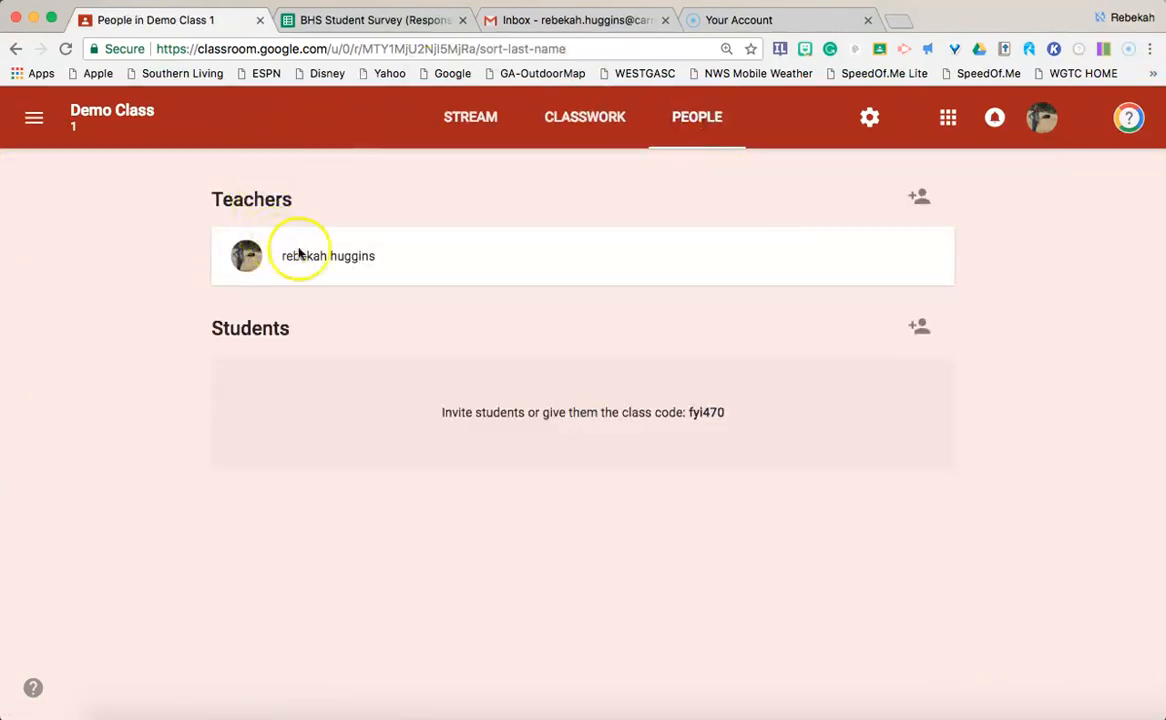
left_click(921, 203)
Step: Cancel the Invite teachers dialog with its name-or-email field left empty
left_click(578, 277)
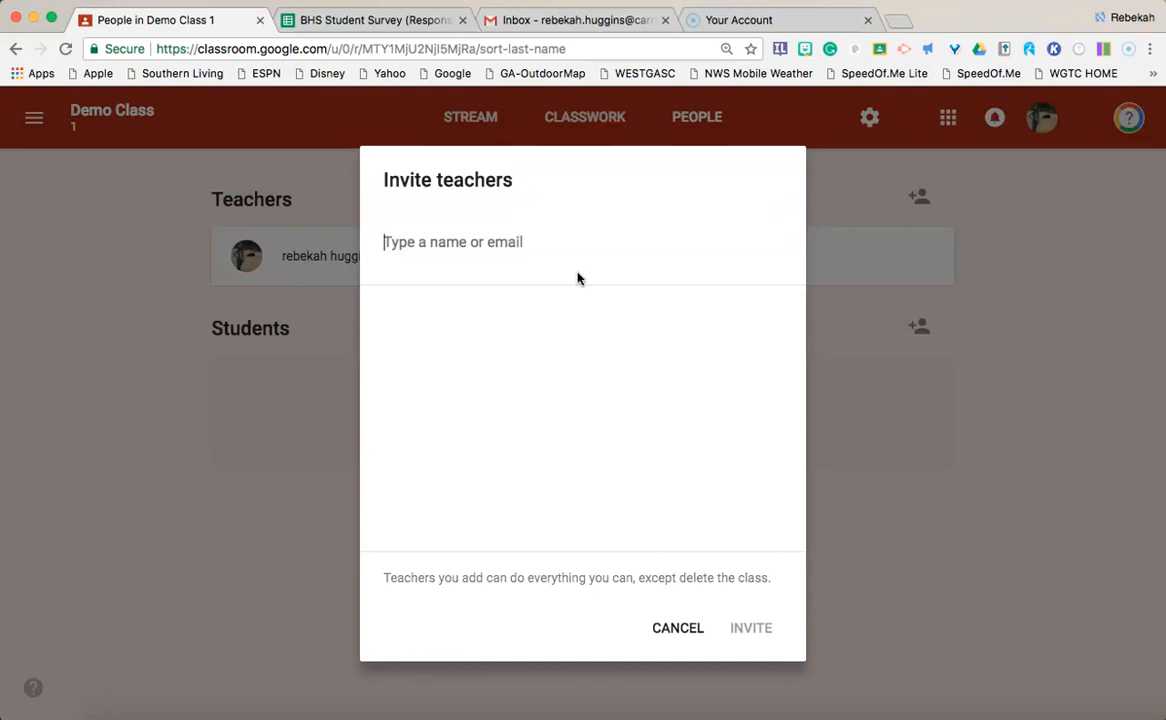
left_click(680, 627)
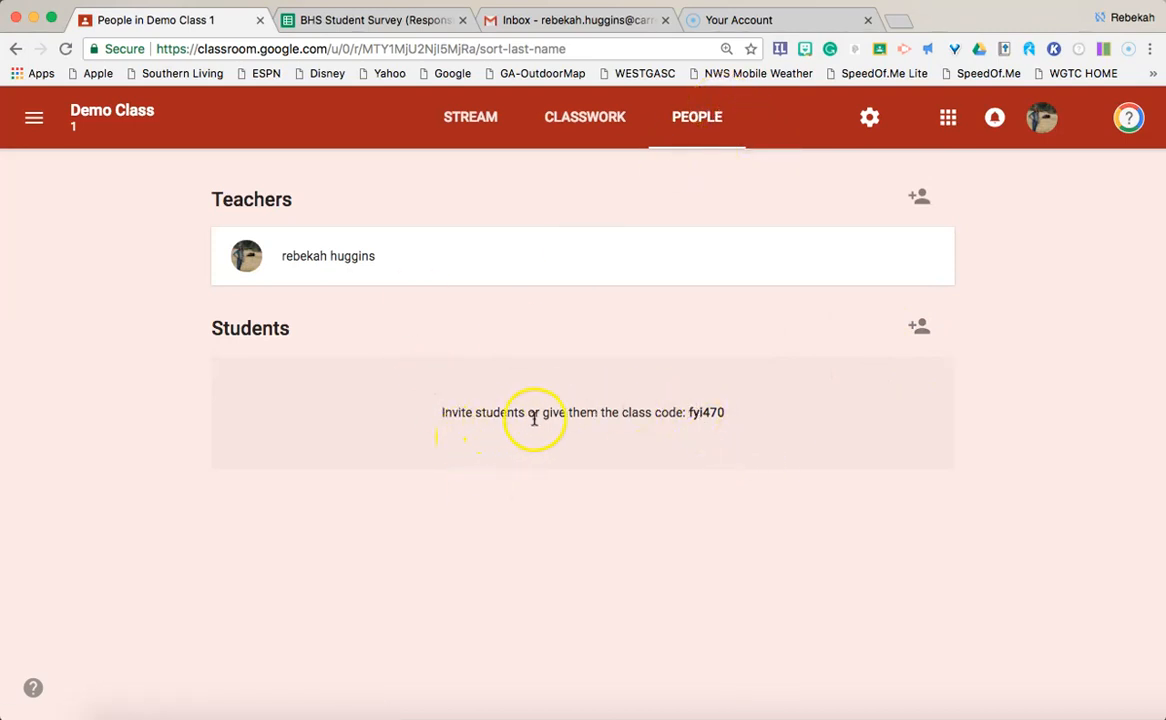
left_click_drag(687, 412, 735, 418)
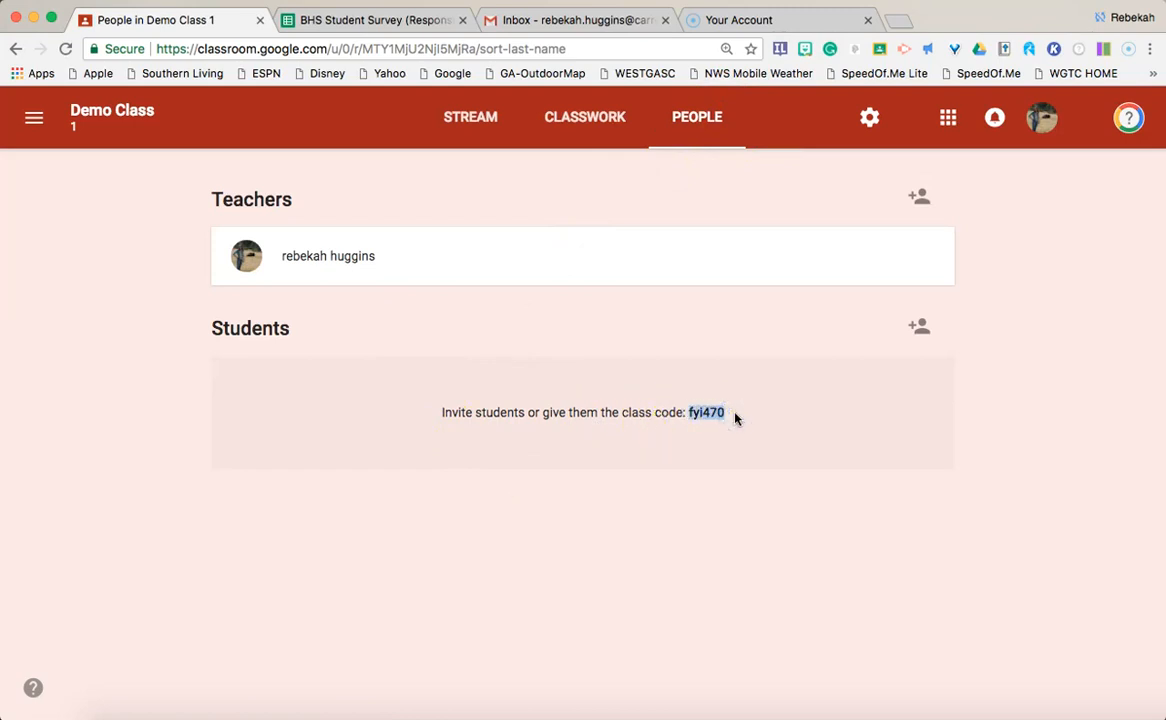
left_click(735, 418)
left_click(870, 114)
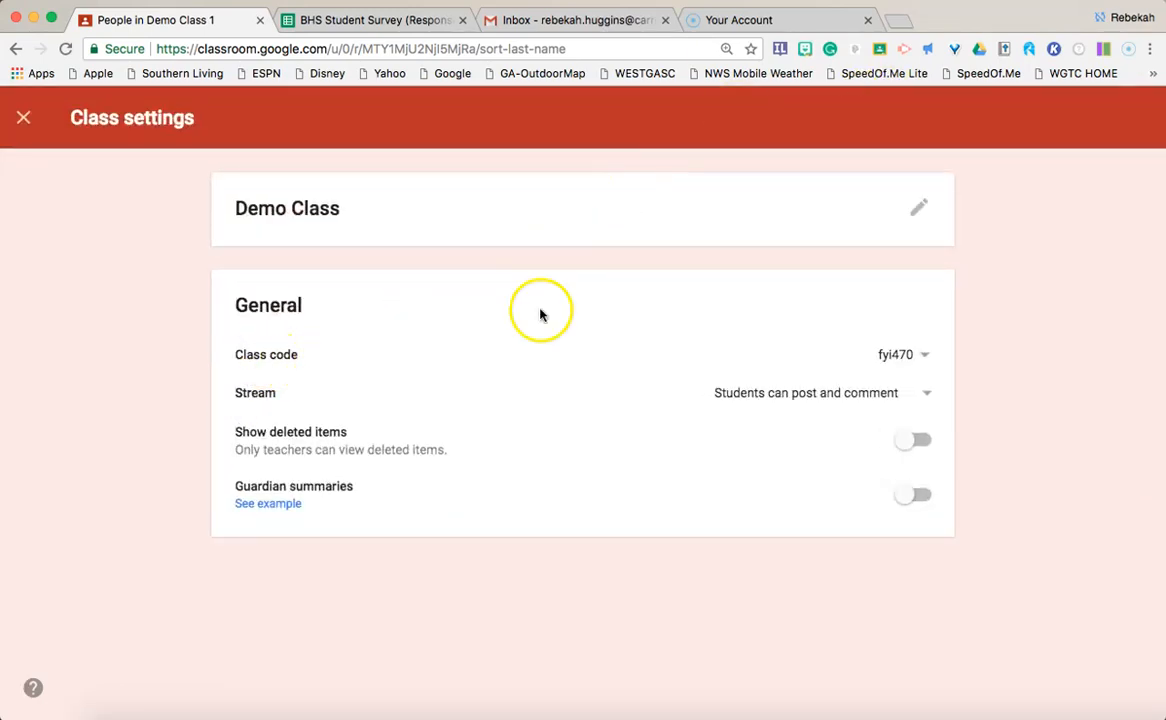
left_click(929, 364)
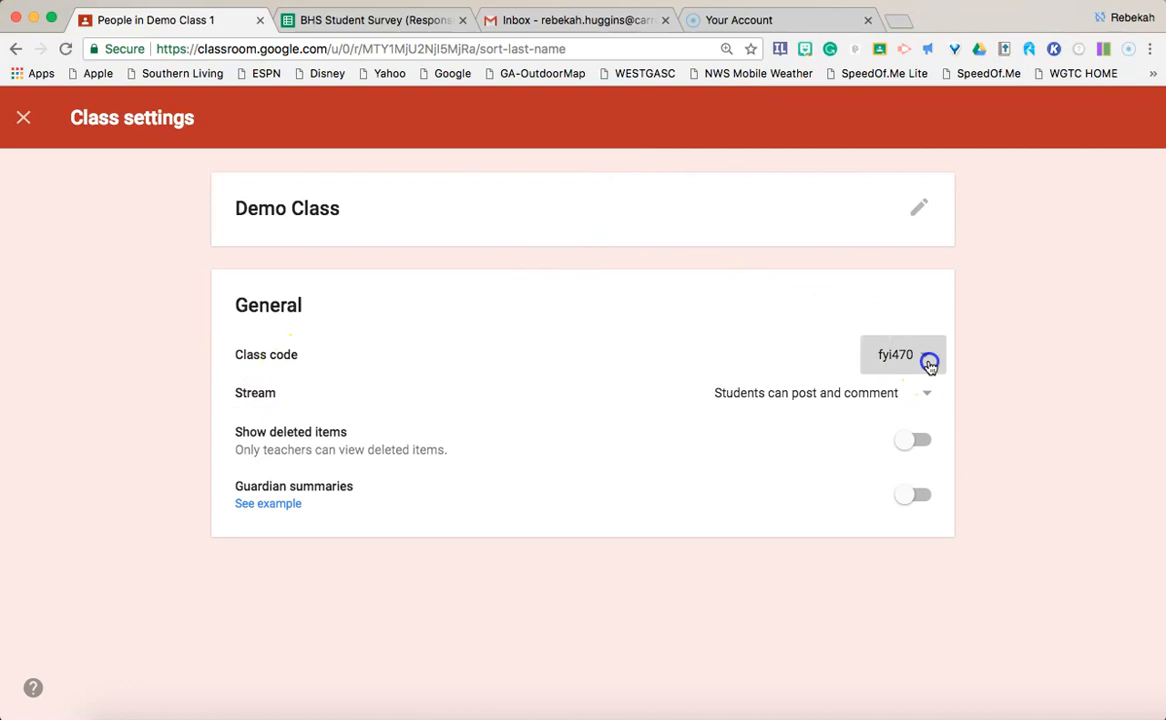
left_click(891, 418)
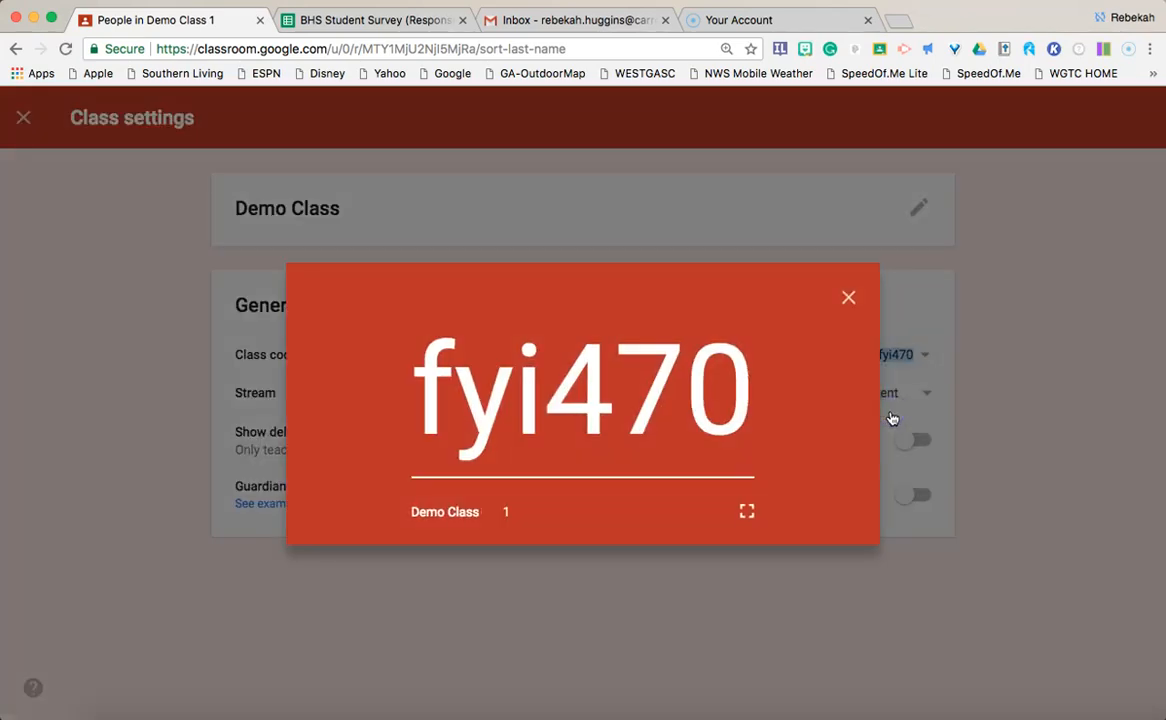
left_click(749, 512)
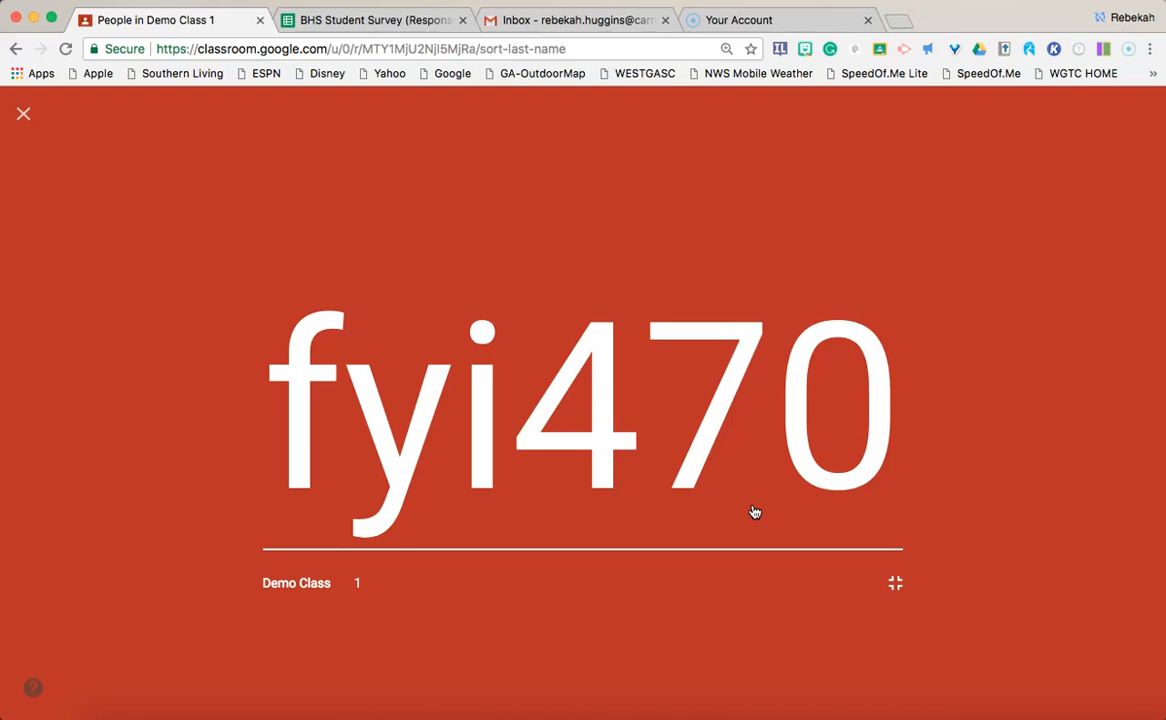
left_click(23, 113)
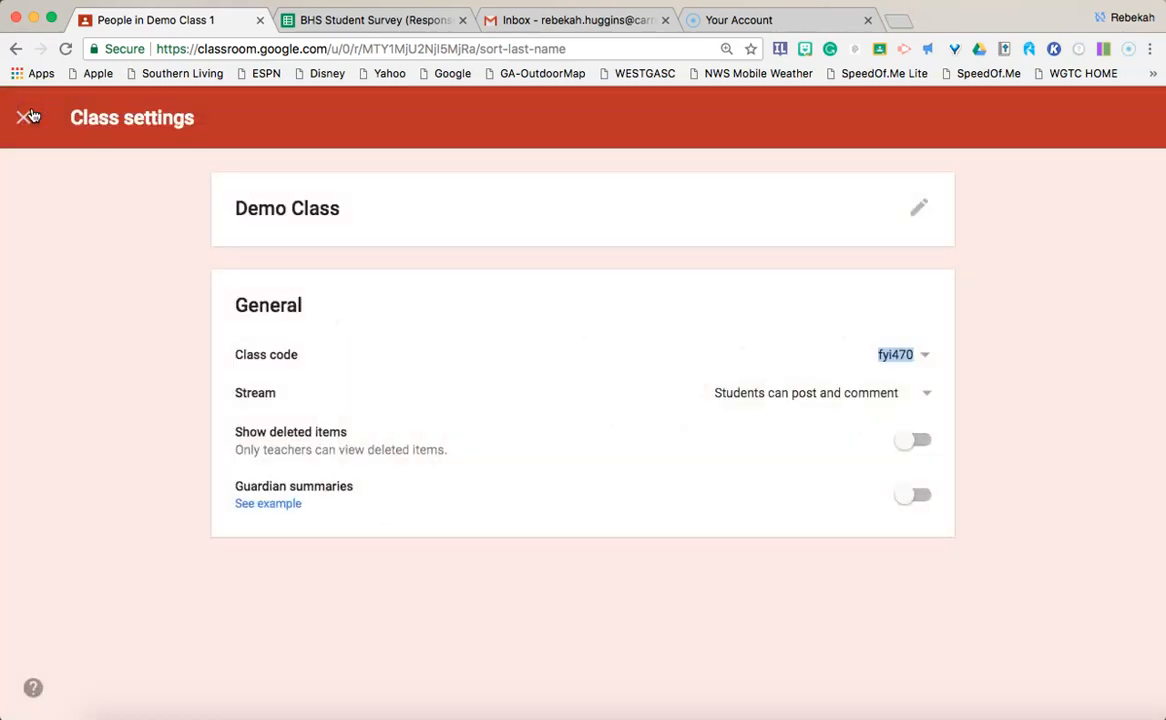
Step: Close settings, open and cancel Join class, then reopen Demo Class's People page
left_click(30, 116)
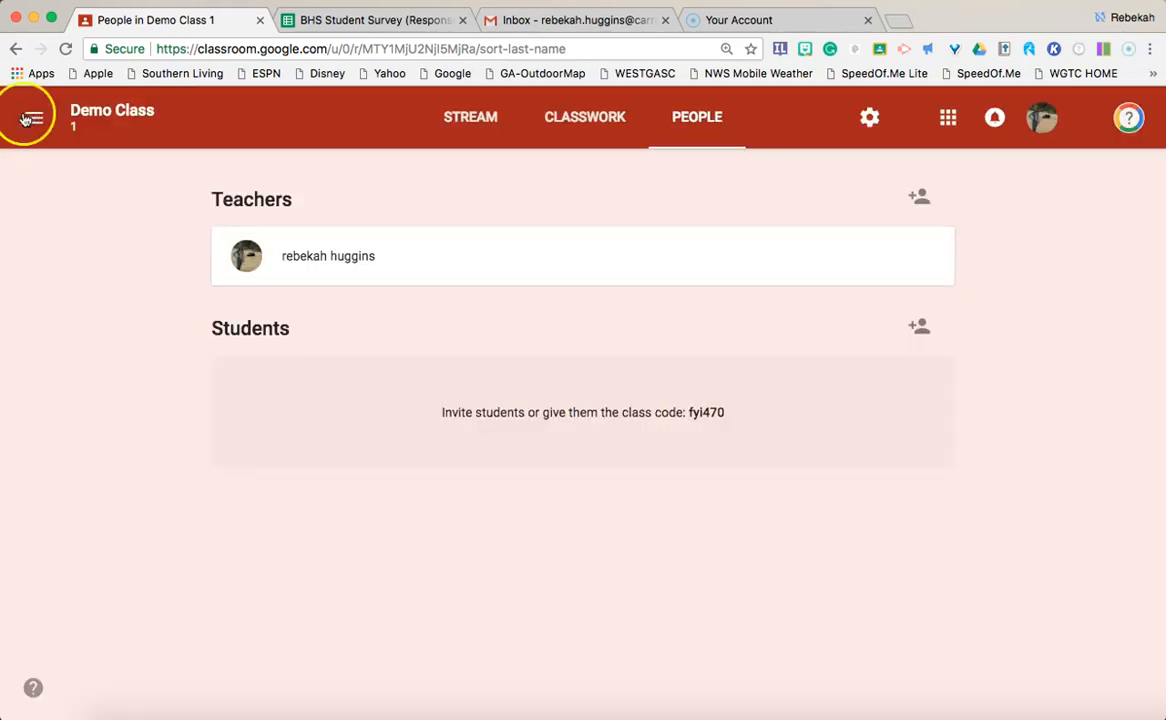
left_click(34, 120)
left_click(38, 118)
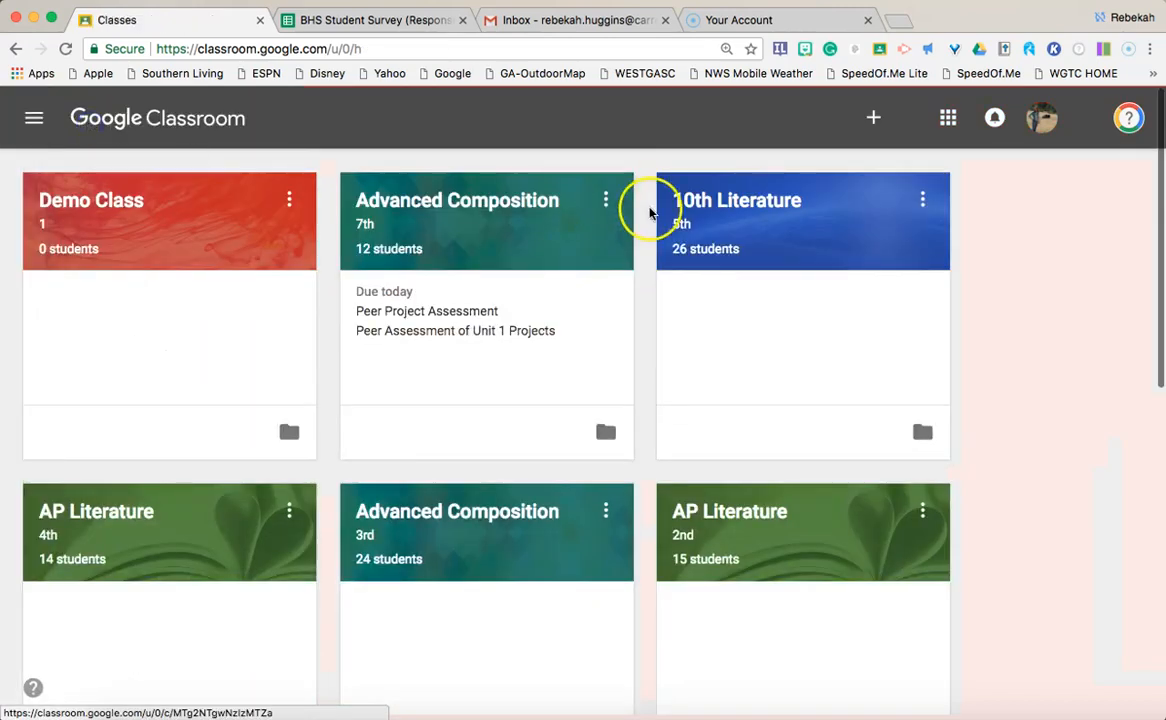
left_click(873, 118)
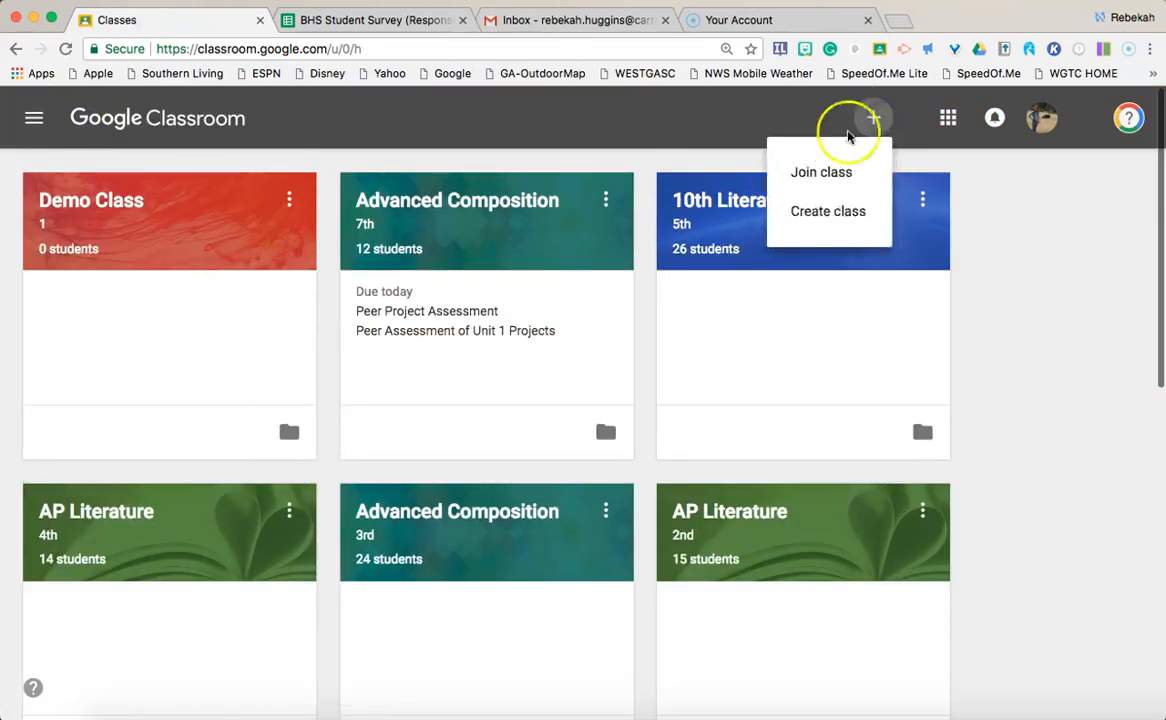
left_click(823, 172)
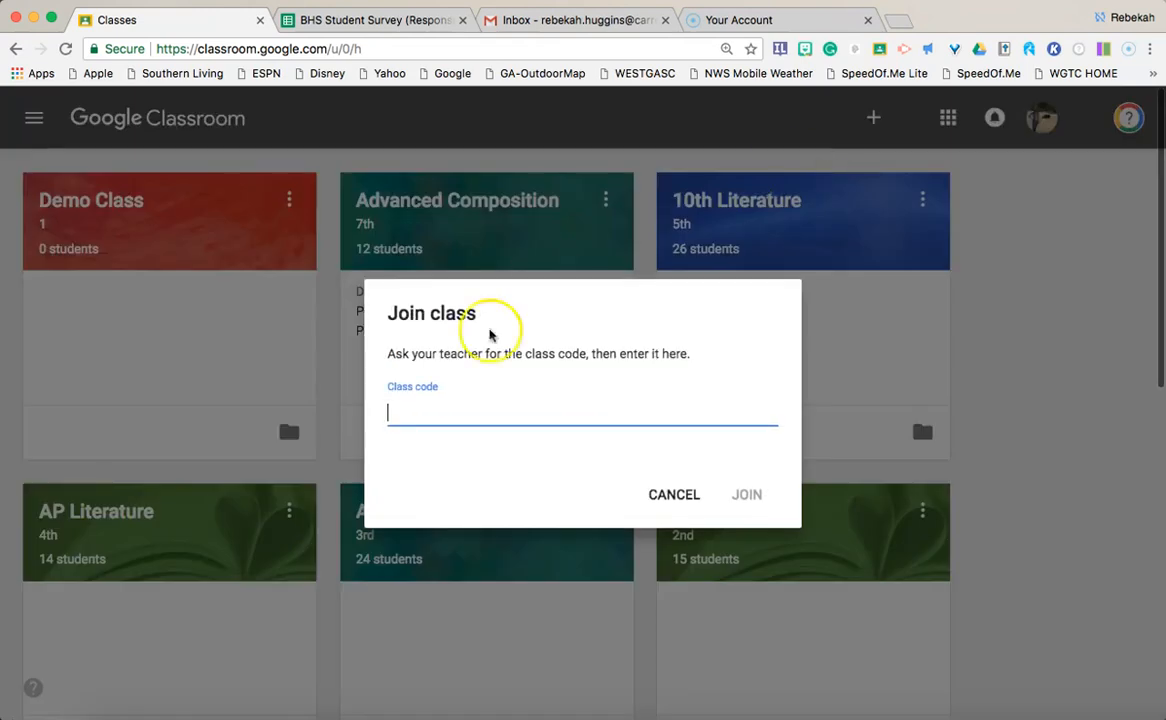
left_click(660, 494)
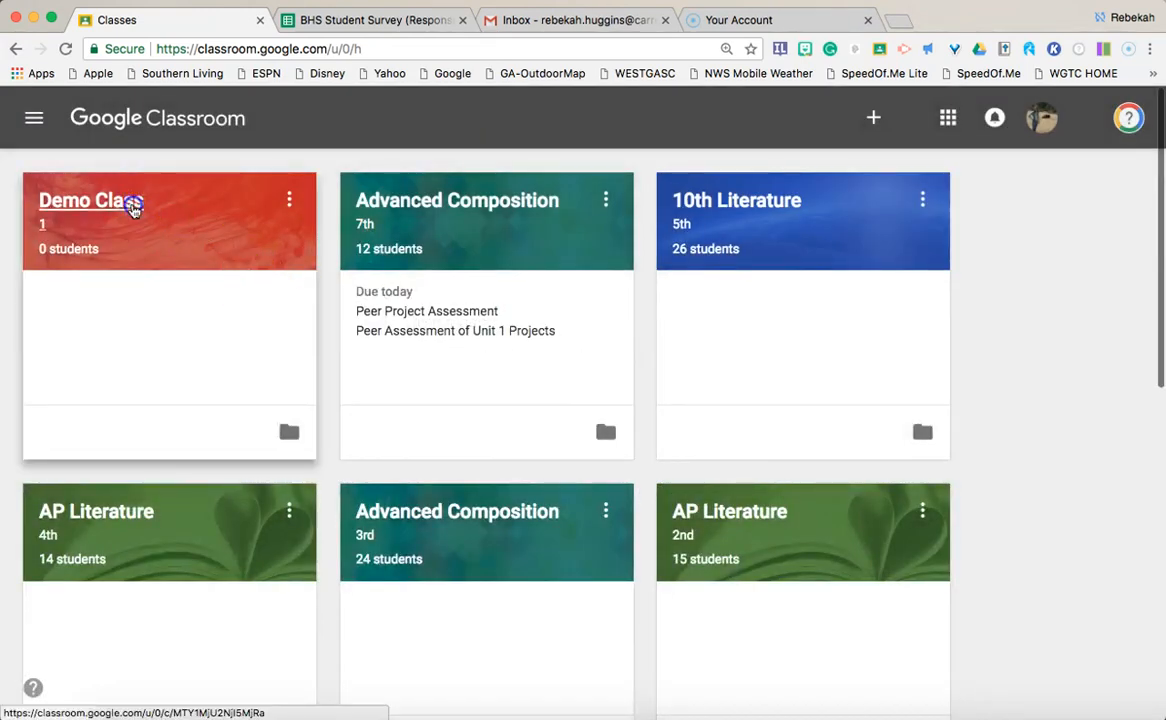
left_click(133, 199)
left_click(722, 128)
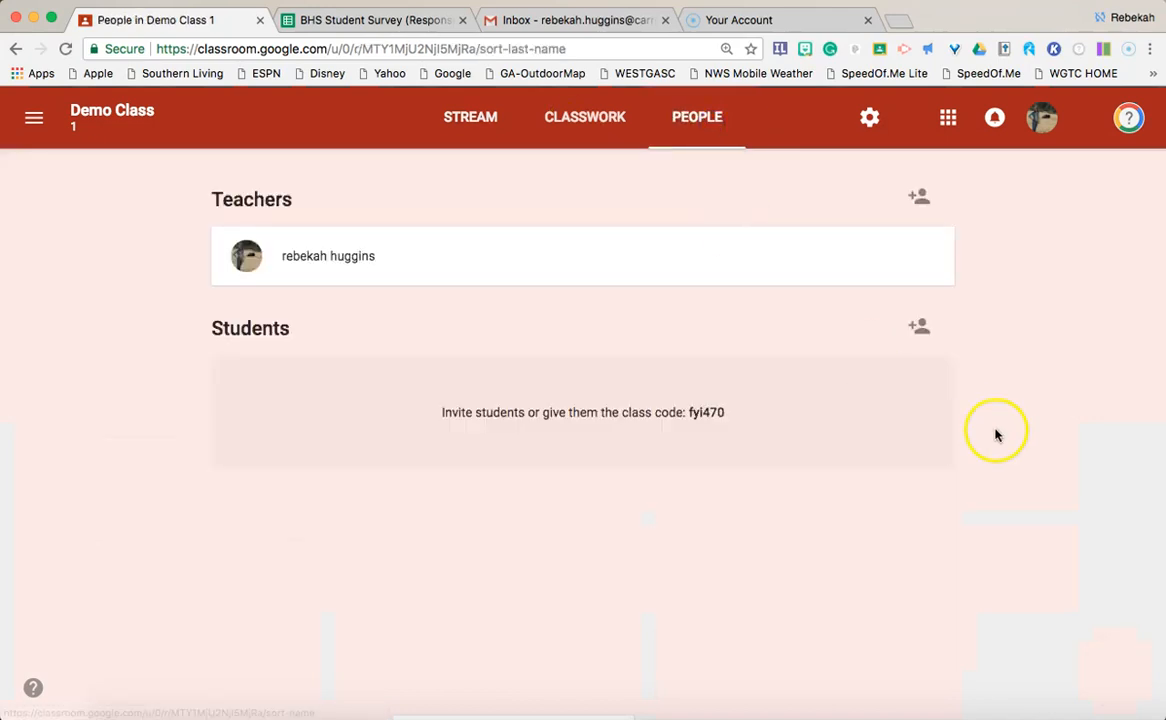
left_click(923, 328)
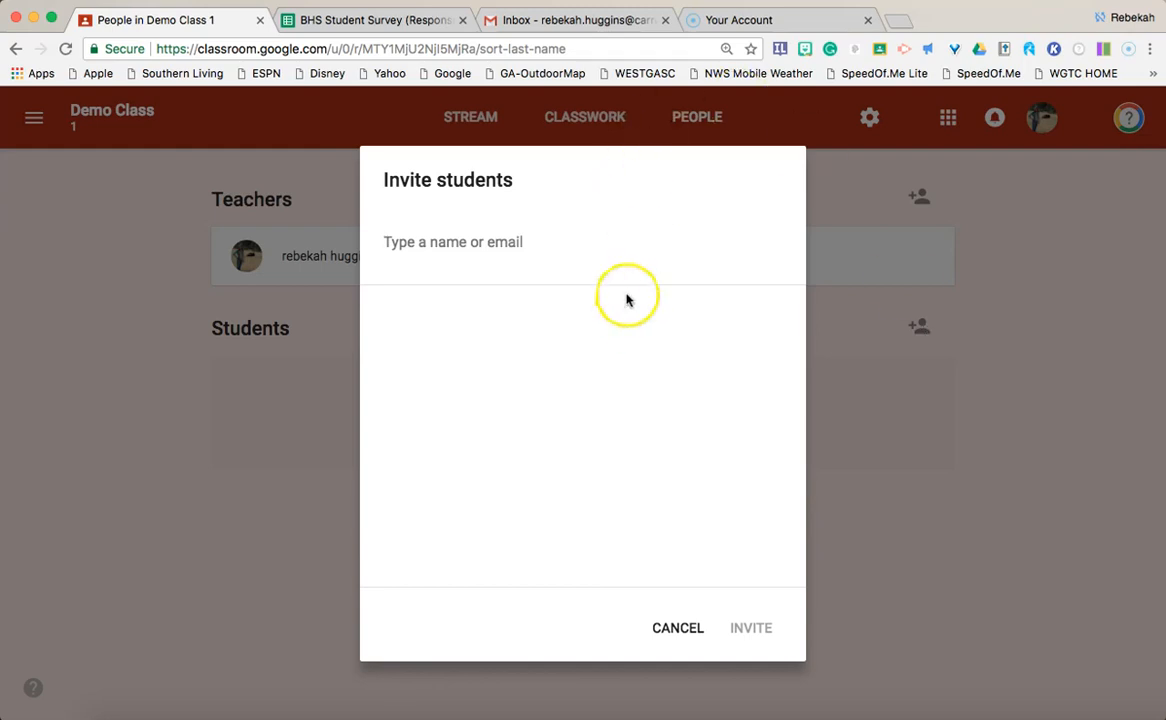
left_click(660, 626)
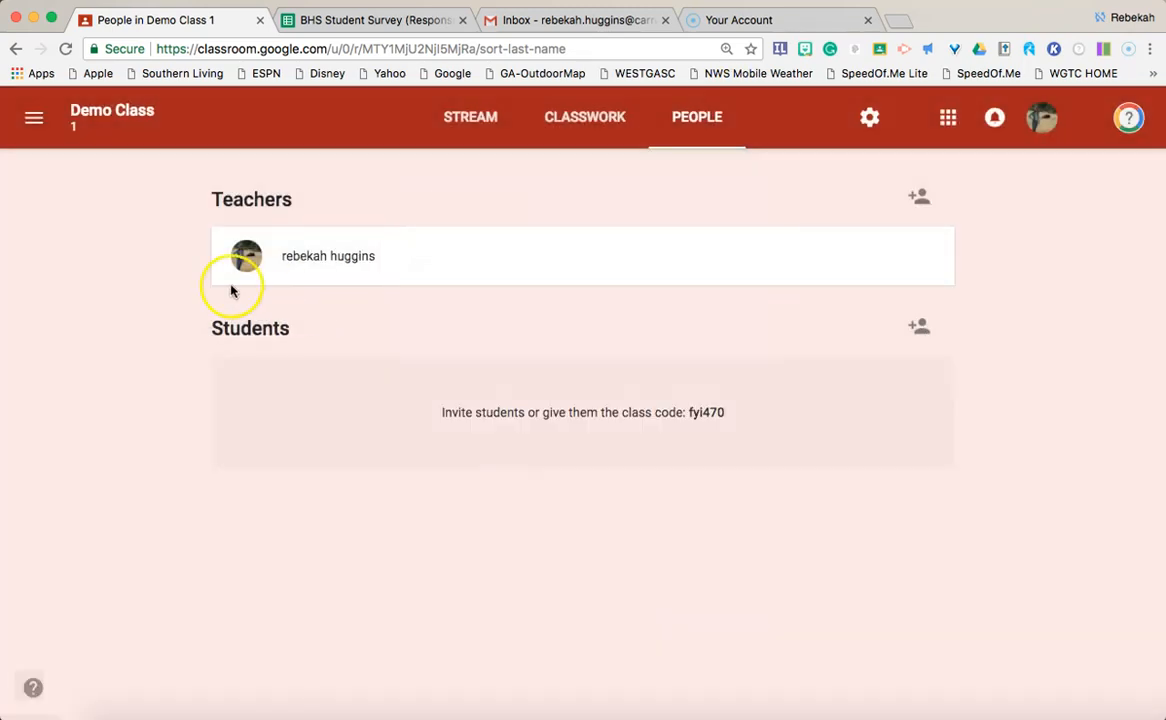
left_click(36, 120)
Step: From the Classes home page, open Demo Class's stream and start a new announcement
left_click(96, 125)
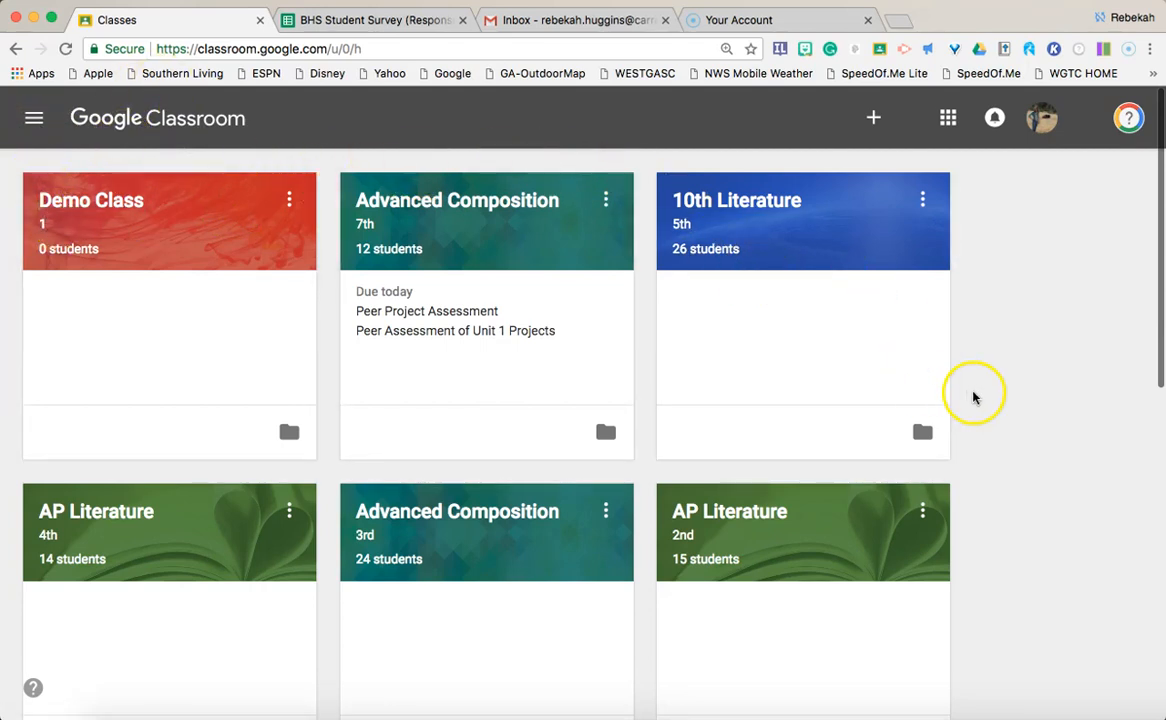
left_click(34, 117)
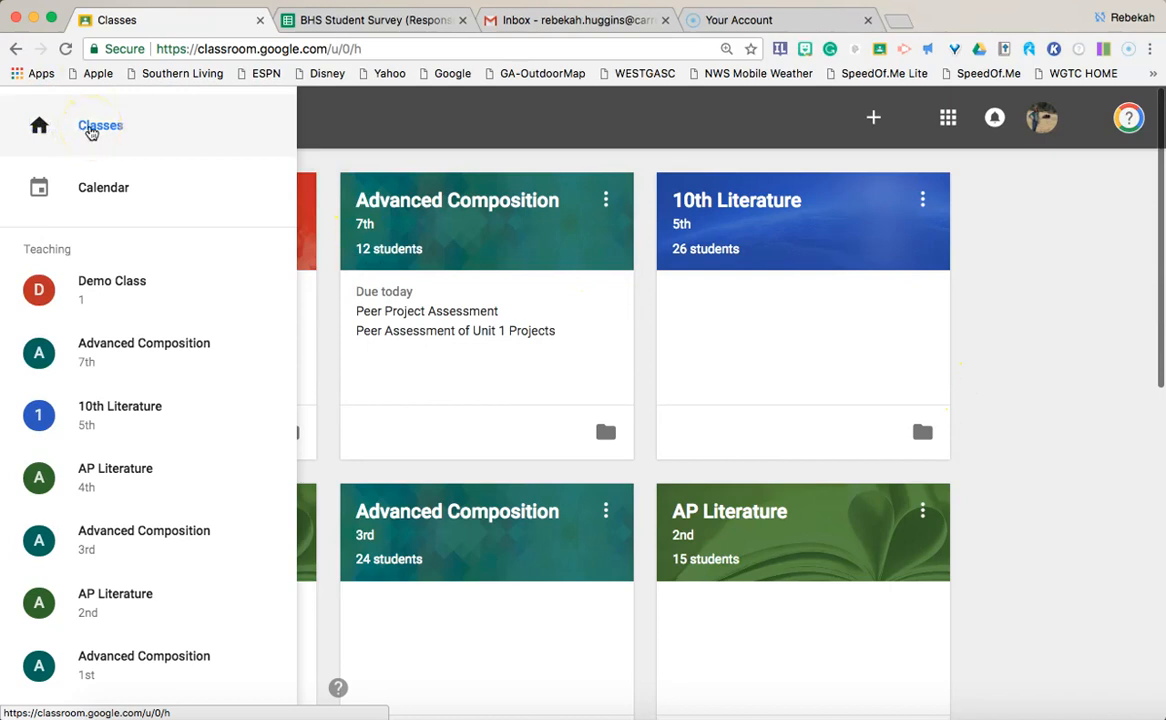
left_click(91, 130)
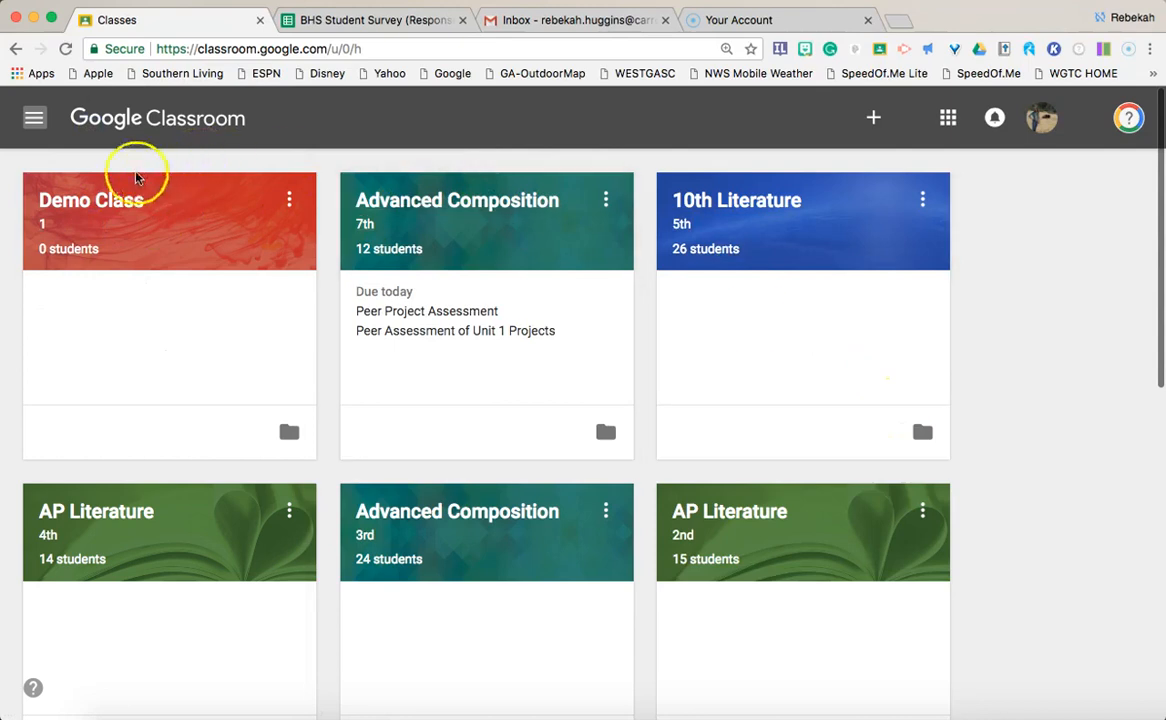
left_click(114, 211)
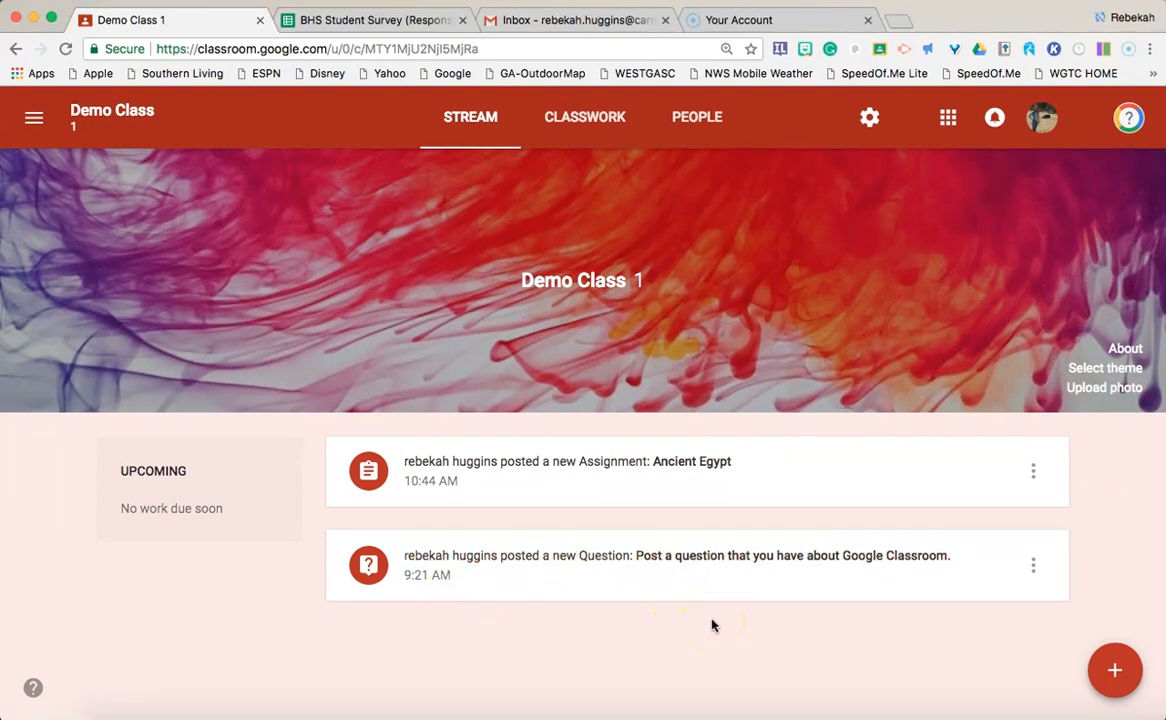
mouse_move(1112, 665)
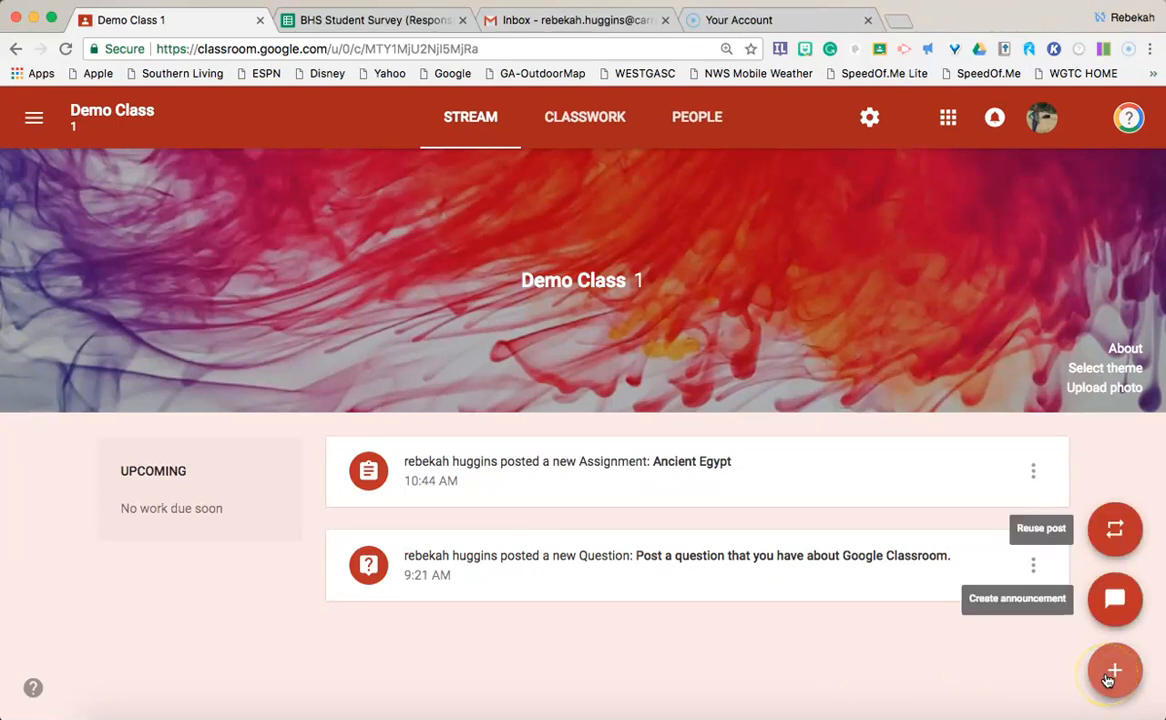
left_click(1115, 598)
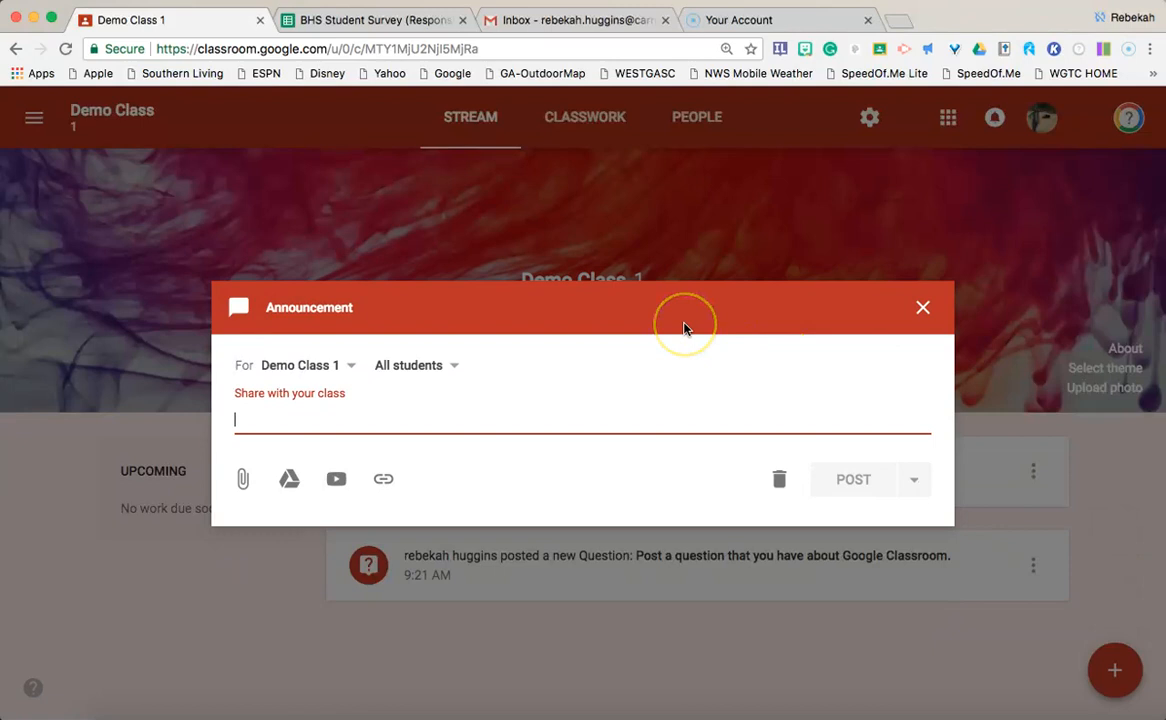
Step: Write the announcement "Welcome to our Class! I'm so glad you're here." for all students
type("Welcome to our")
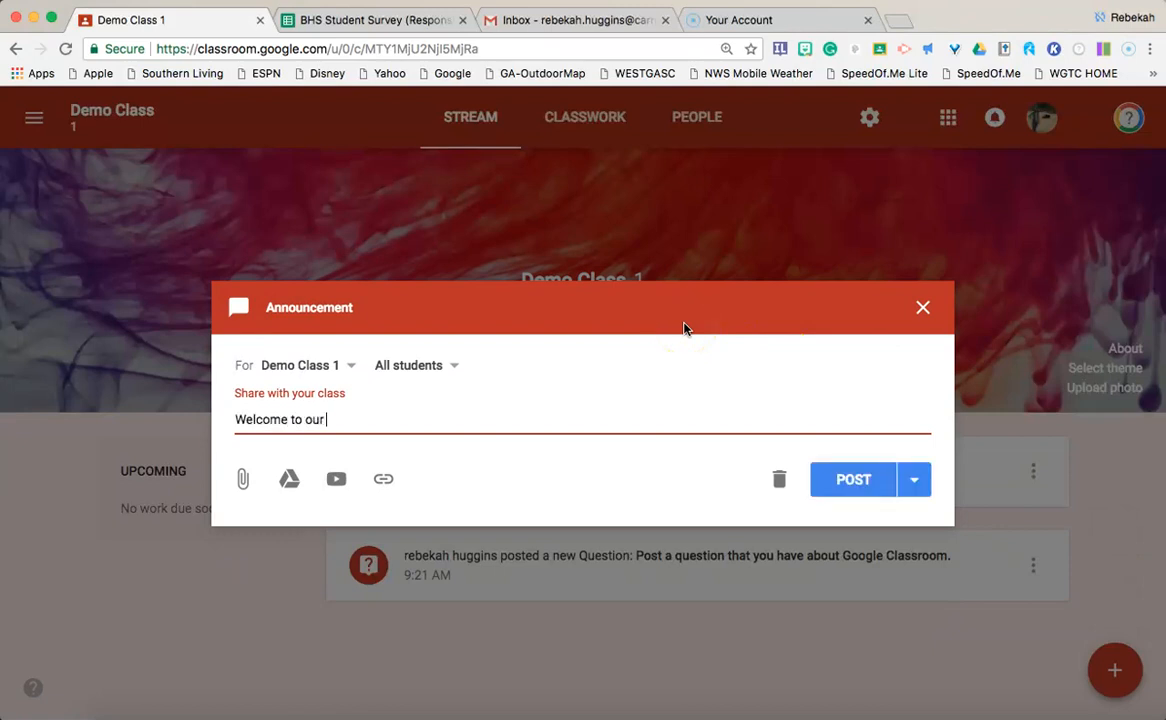
type(" Class!  I'm so glad you're here.")
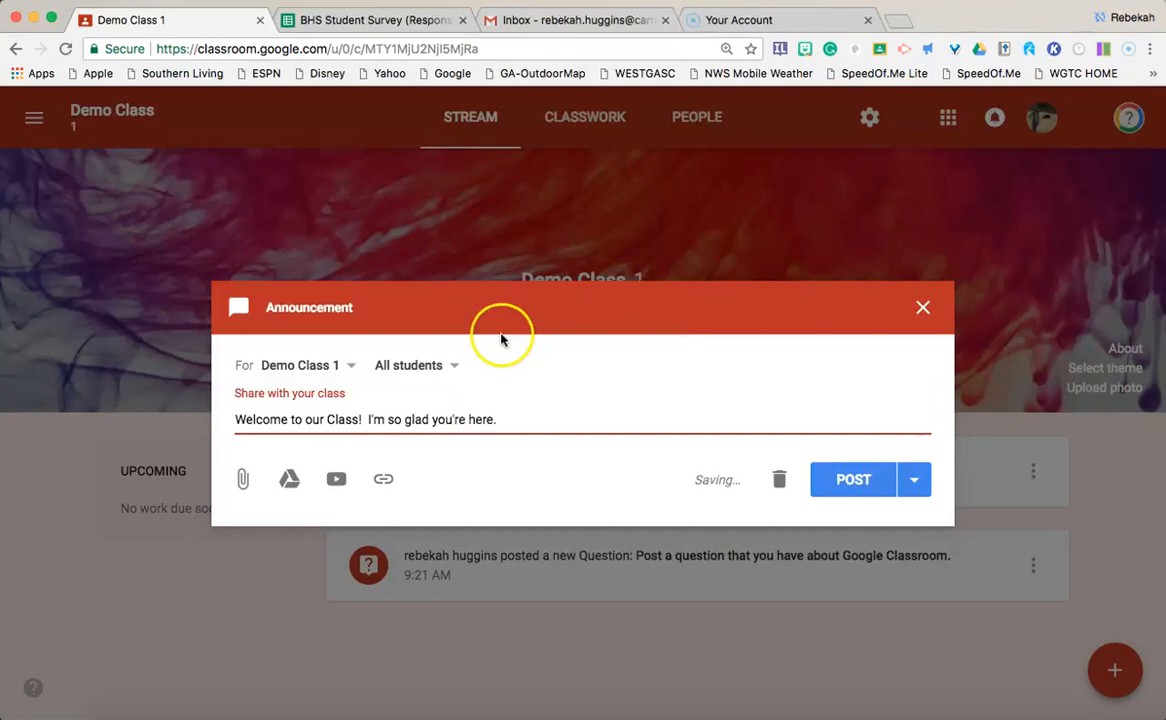
left_click(286, 481)
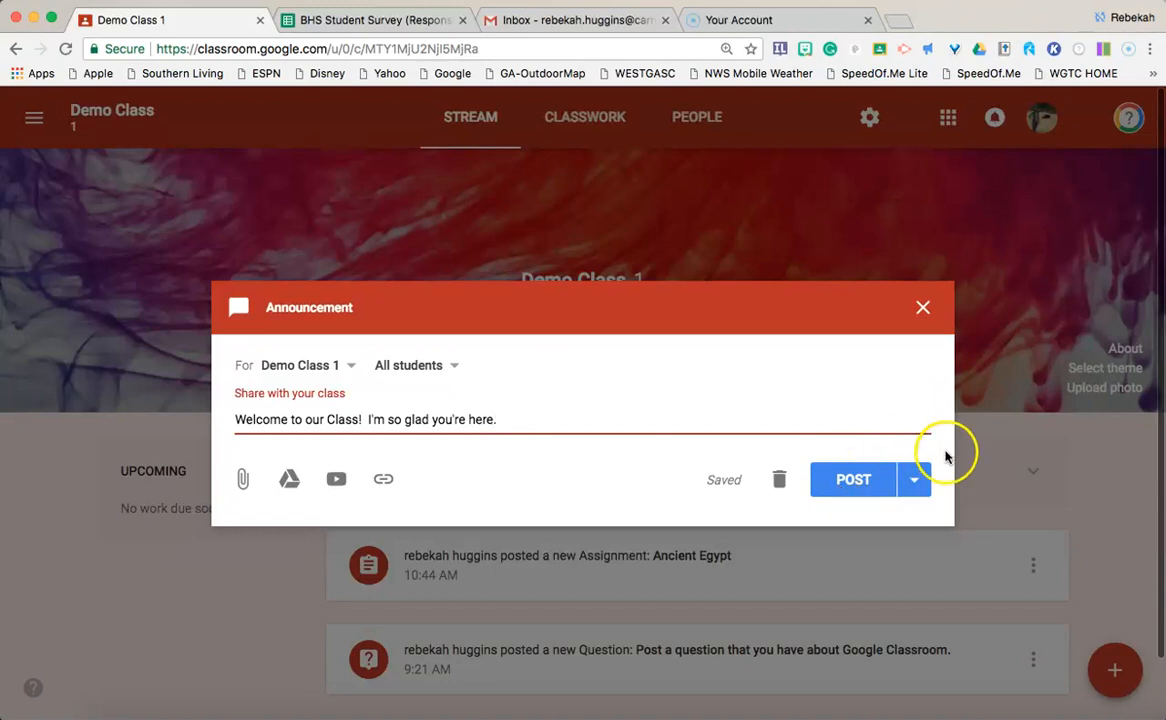
left_click(916, 481)
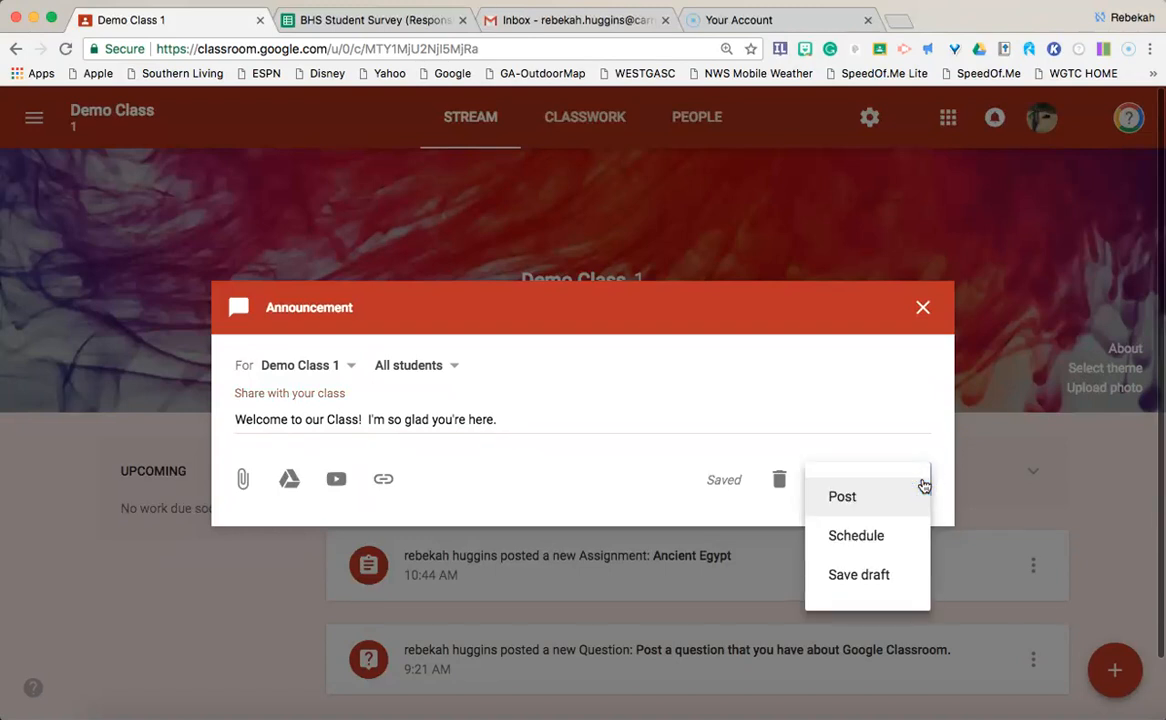
left_click(870, 540)
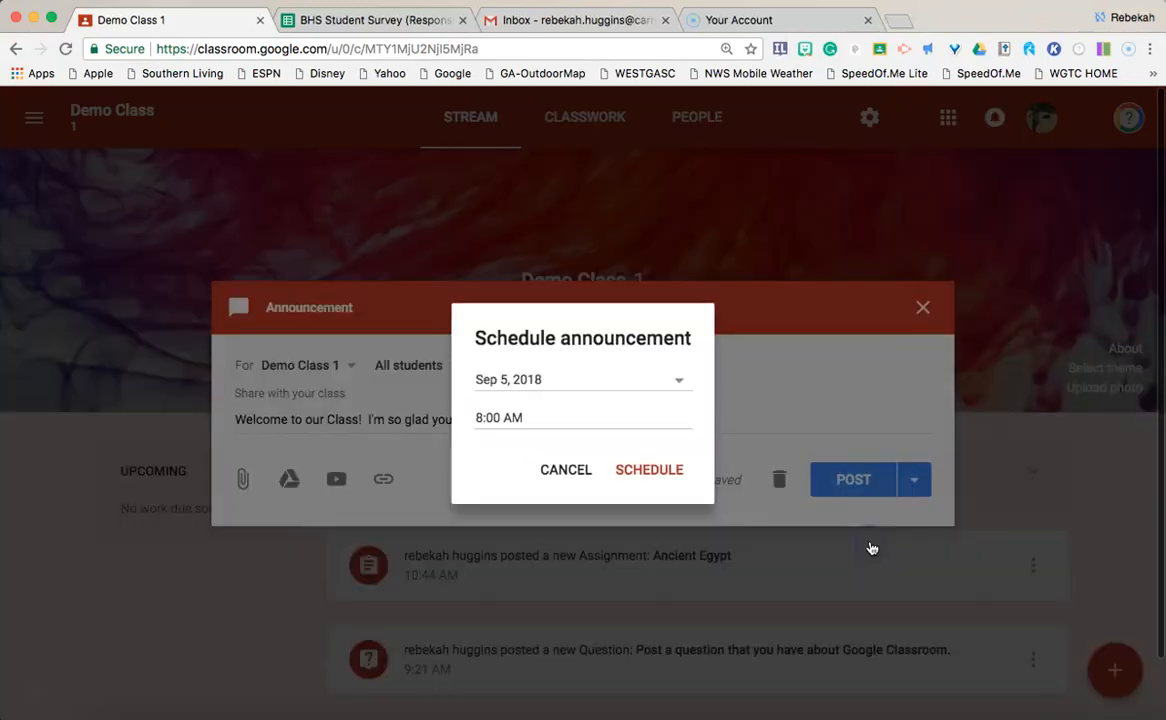
left_click(554, 388)
left_click(540, 415)
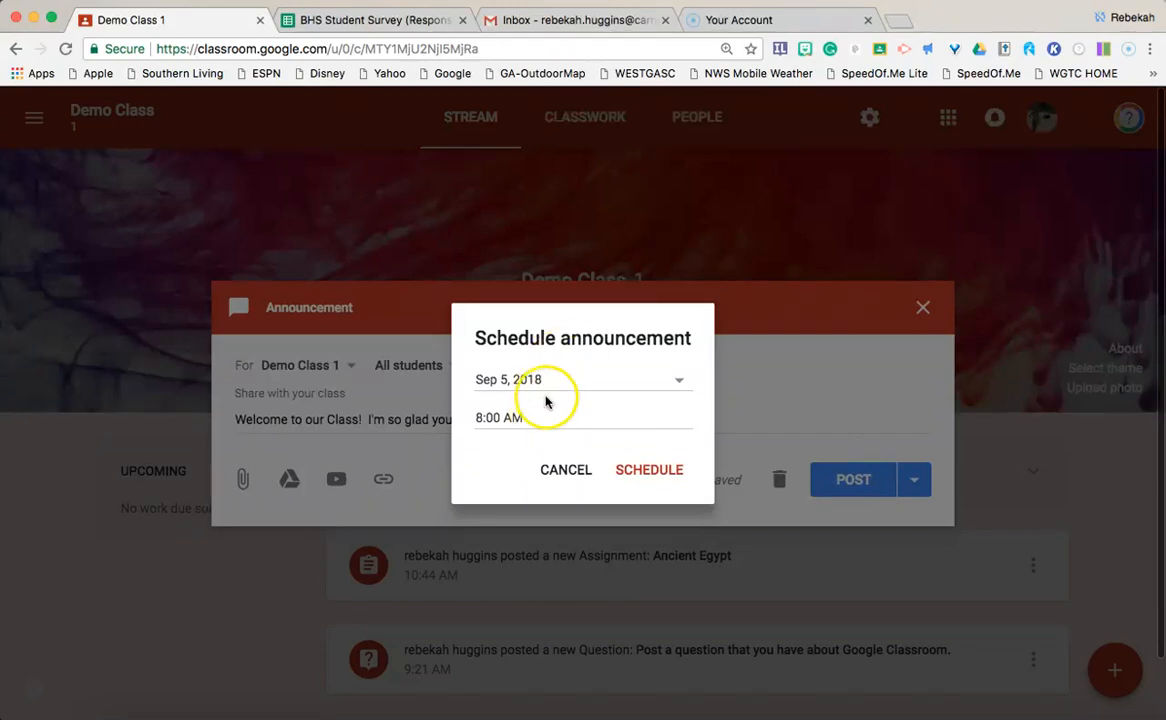
left_click(535, 380)
left_click(587, 502)
left_click(563, 376)
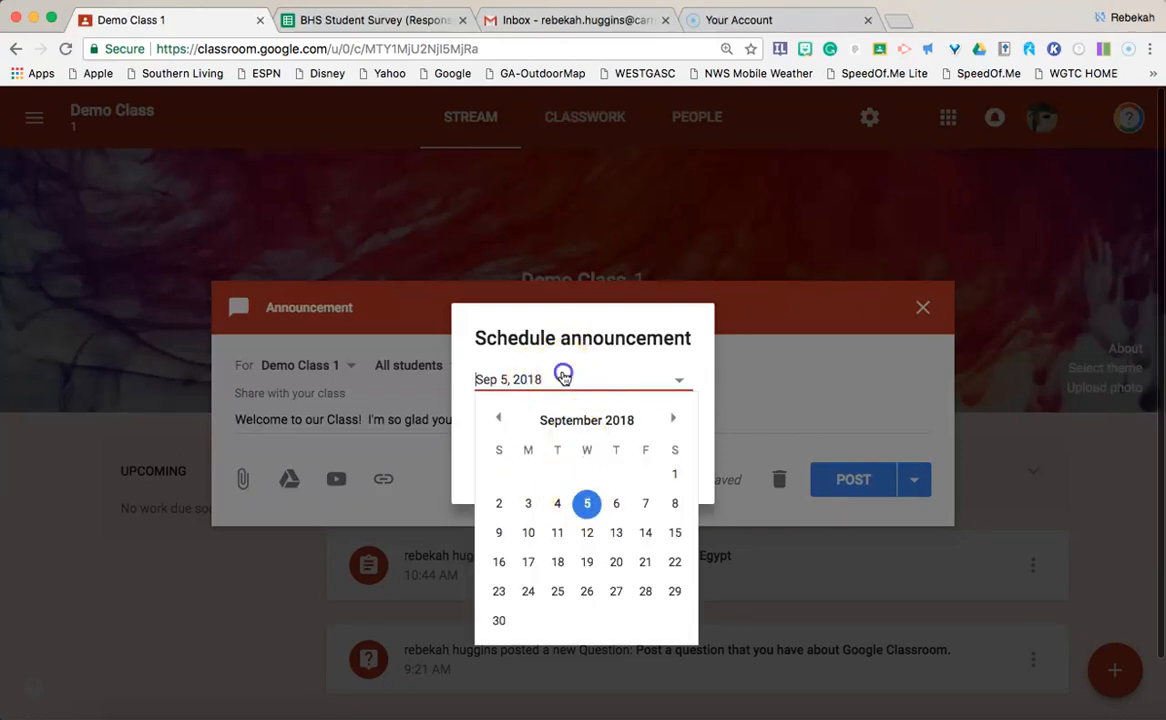
left_click(450, 433)
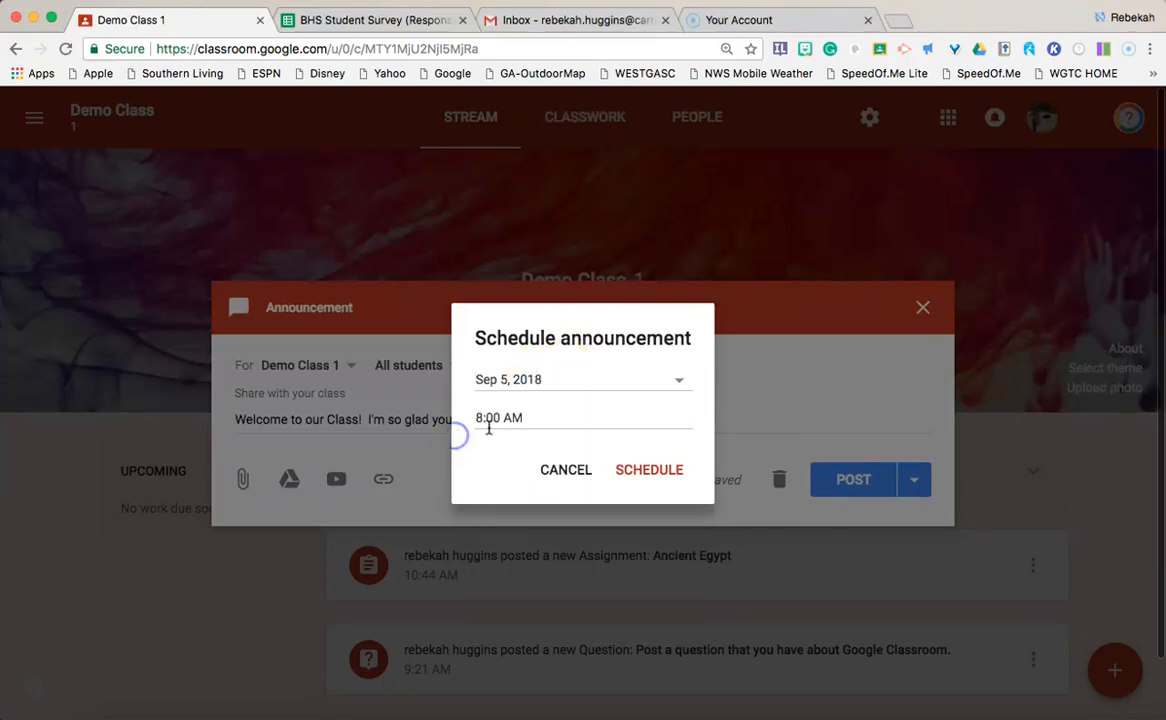
left_click(559, 474)
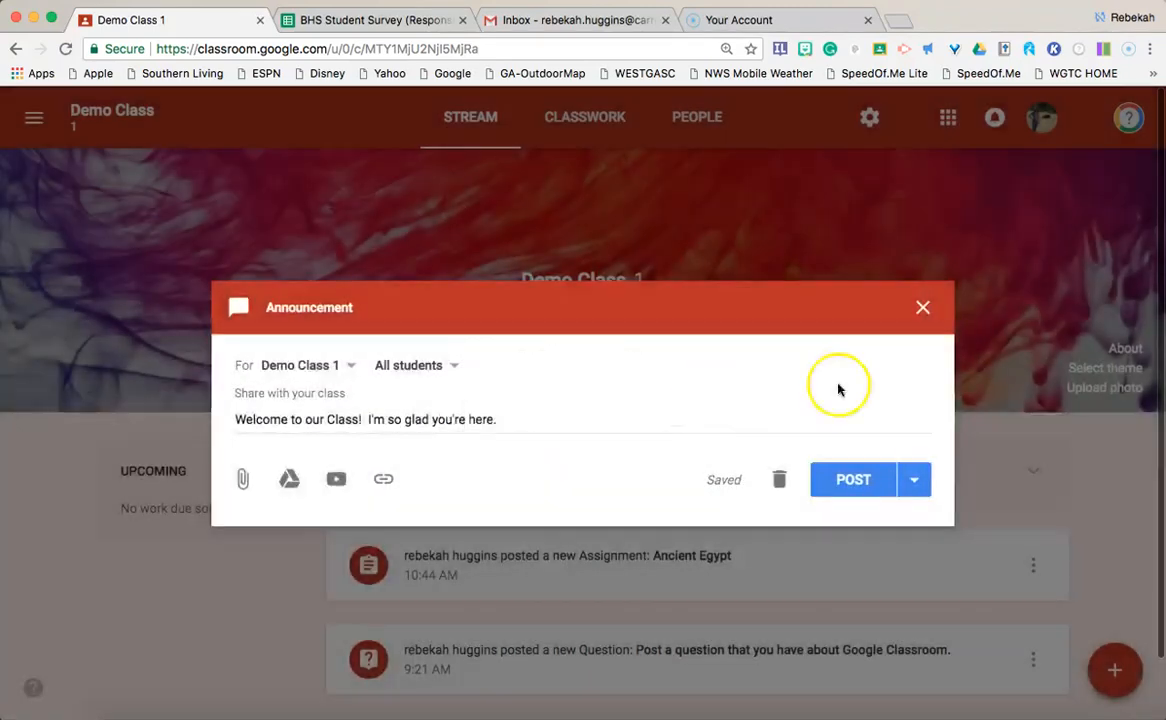
Step: Save the welcome announcement as a draft, reopen it from Saved announcements, and post it
left_click(915, 480)
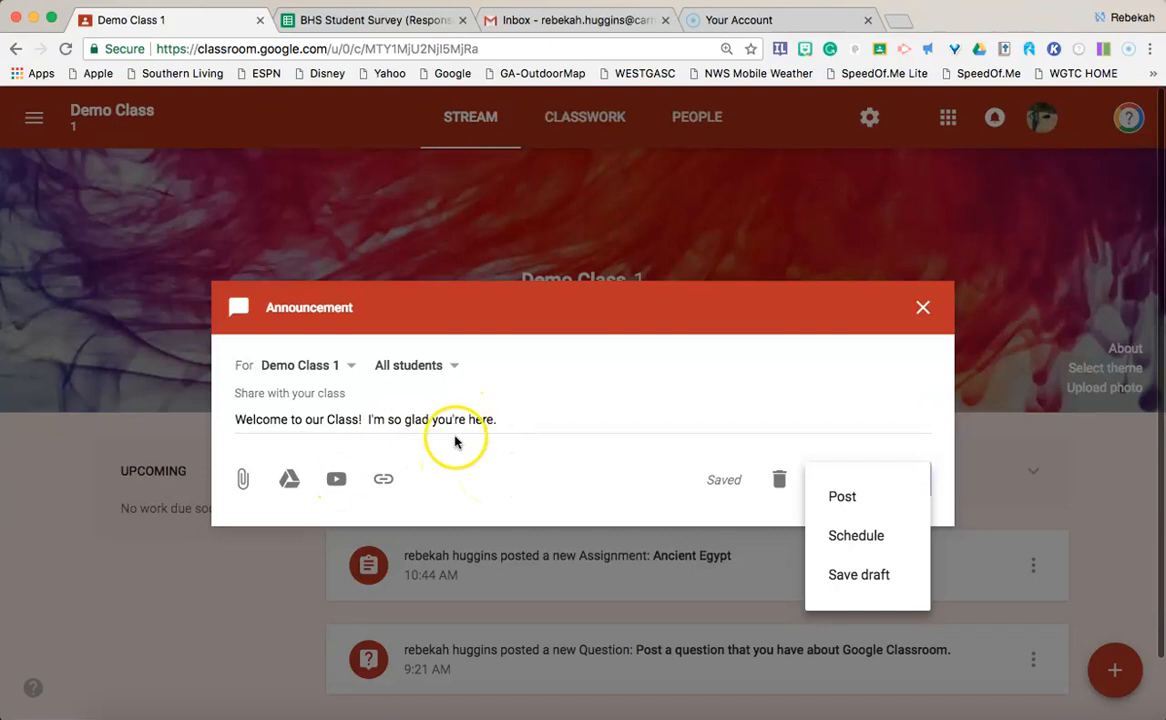
left_click(869, 588)
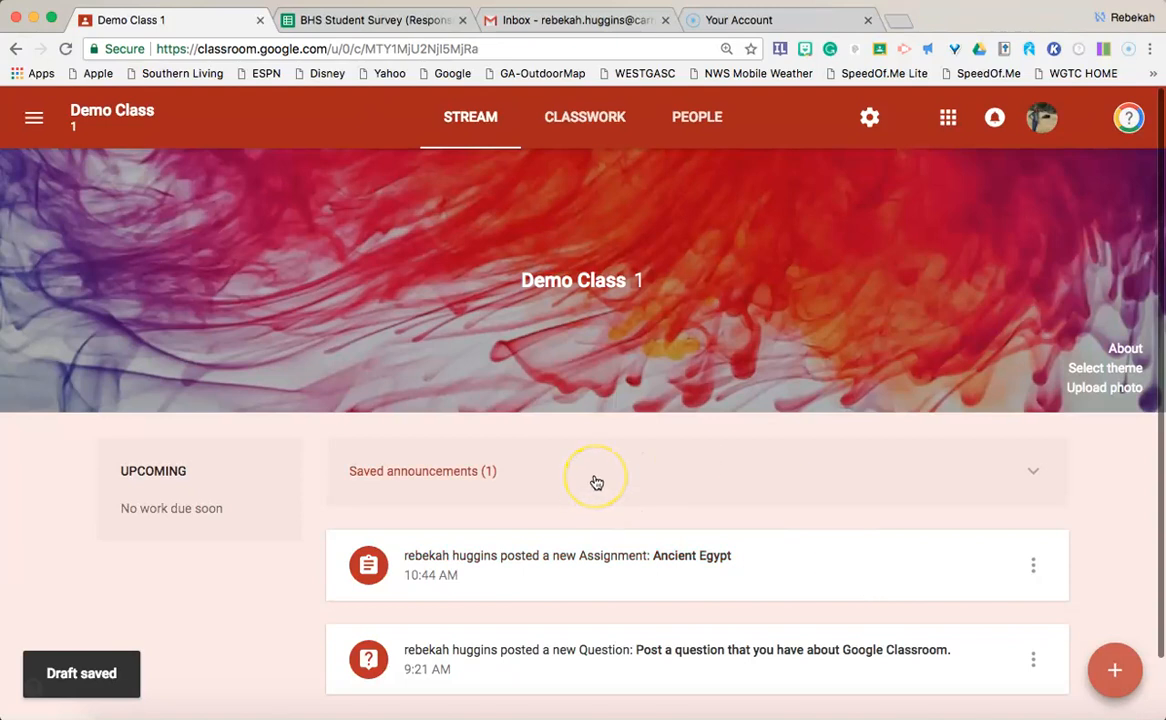
left_click(596, 478)
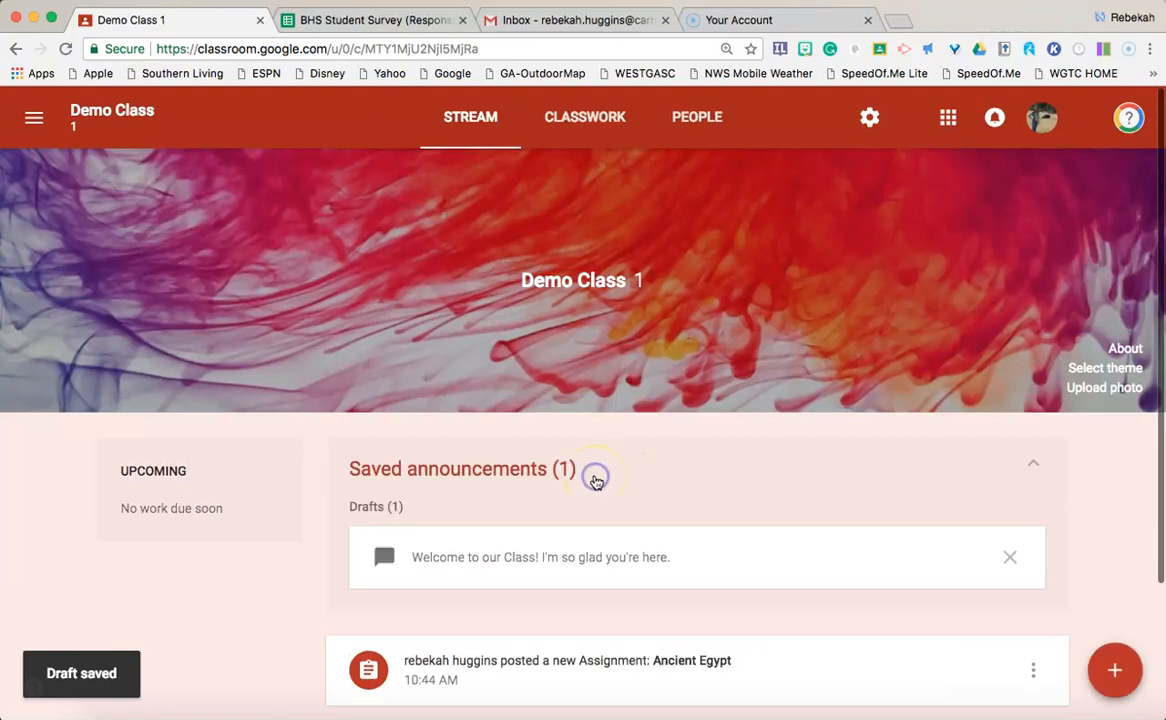
left_click(619, 568)
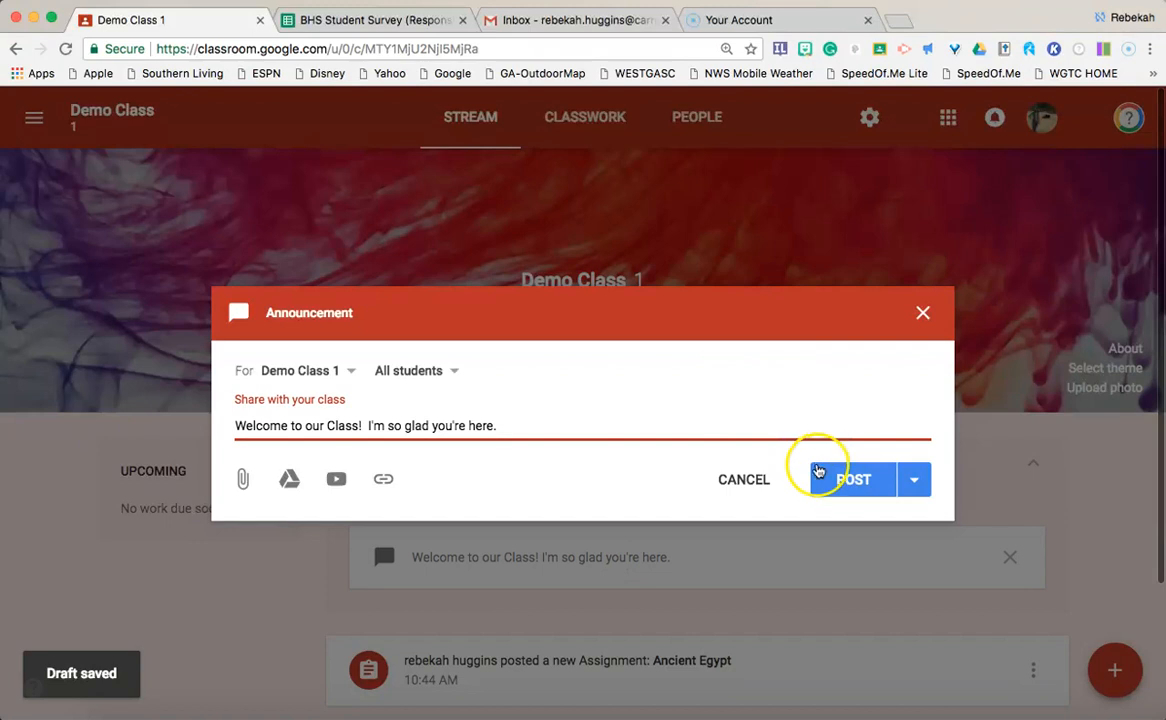
left_click(835, 479)
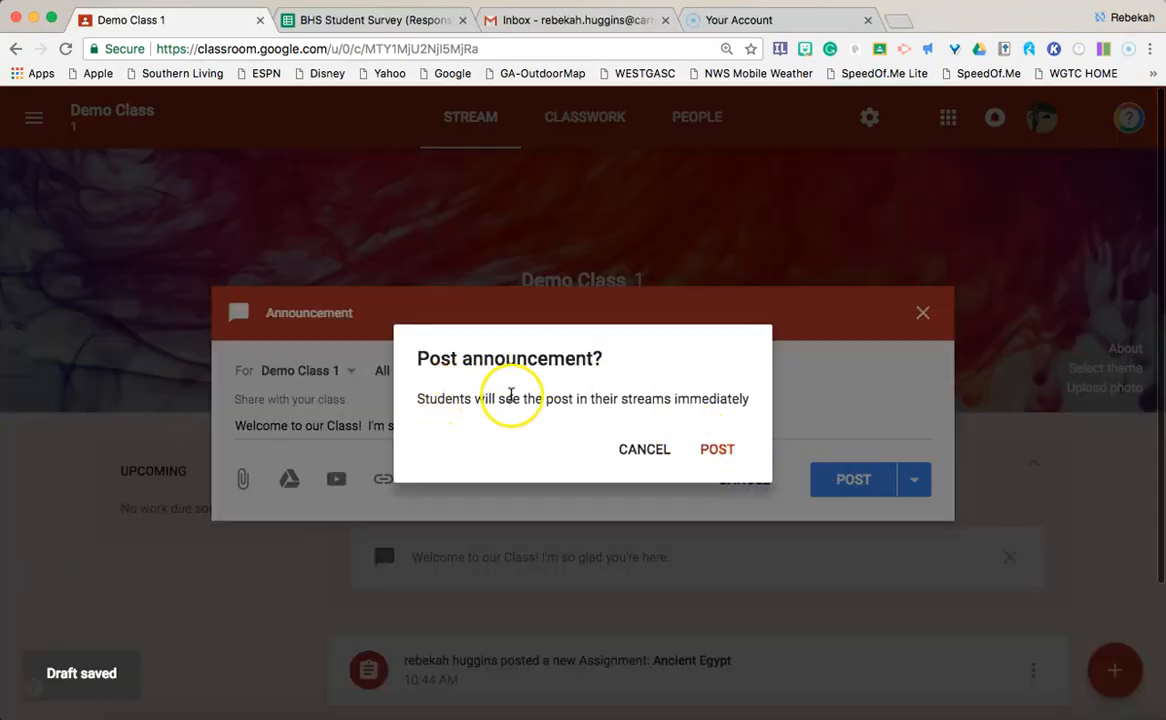
left_click(715, 450)
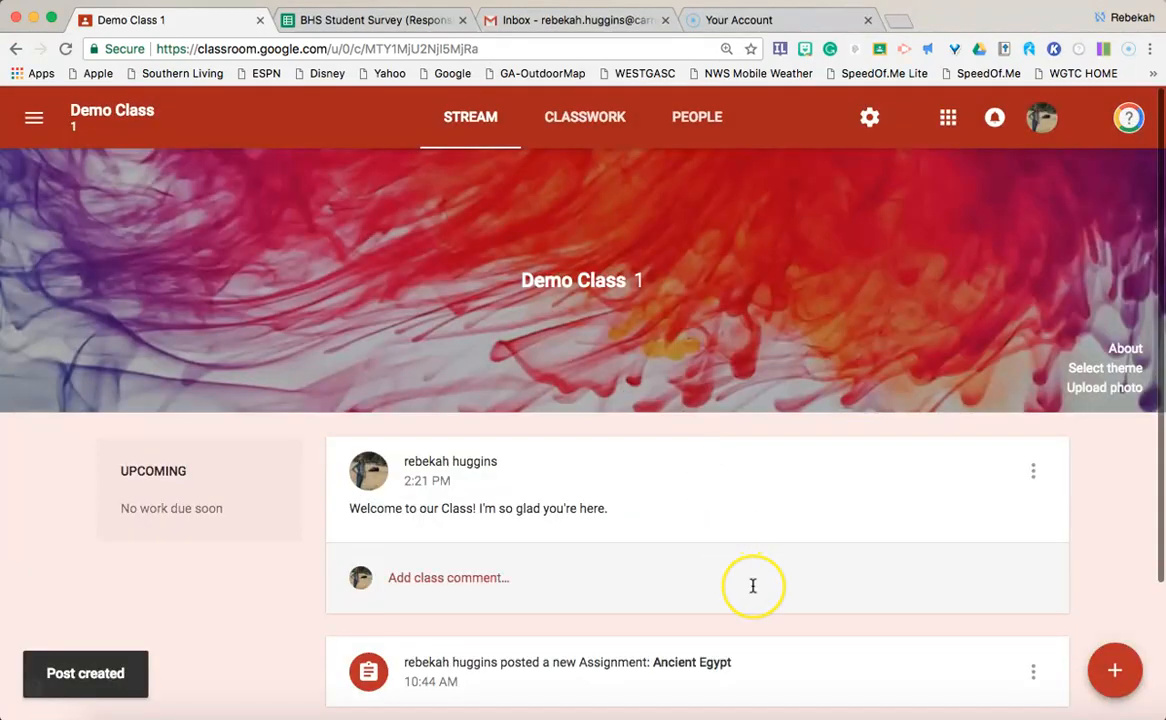
Step: Set the Stream to 'Only teachers can post or comment', view an example guardian summary, and close settings
left_click(866, 122)
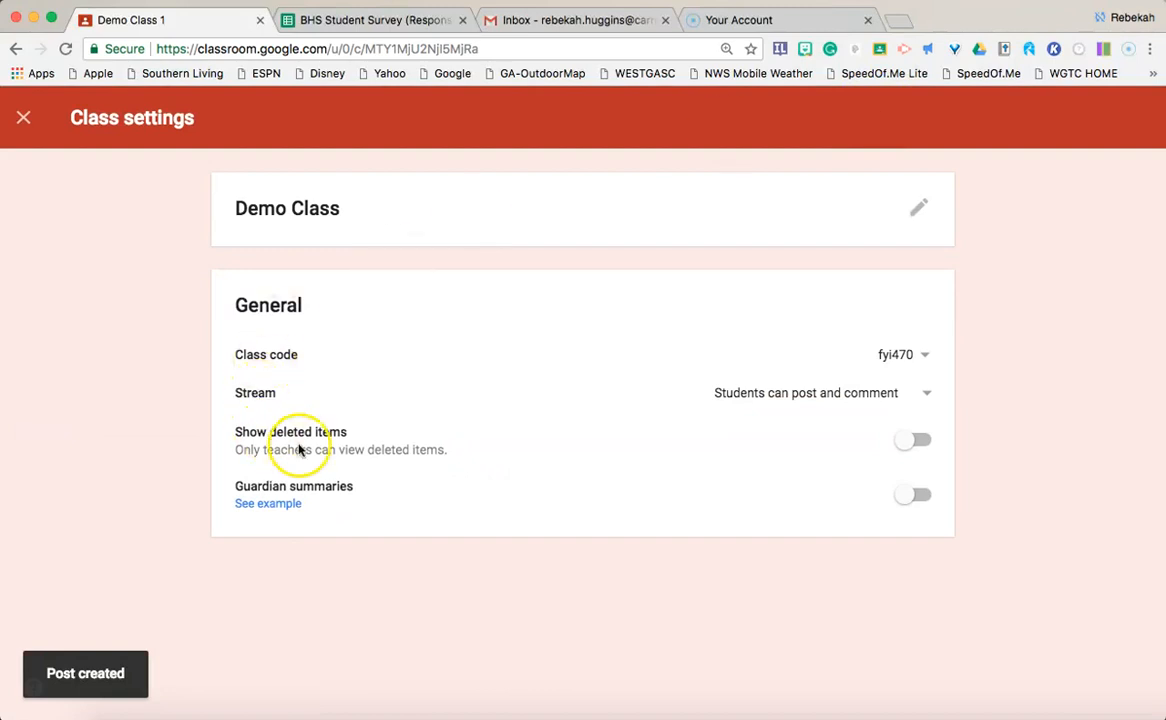
left_click(885, 392)
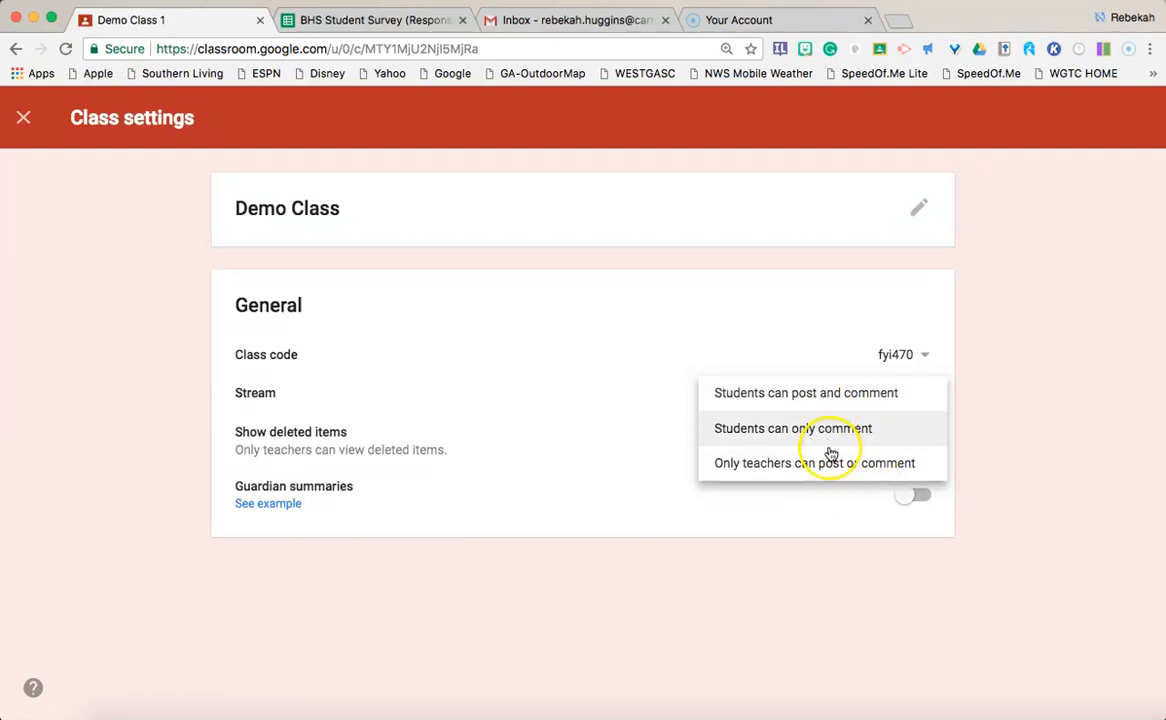
left_click(833, 464)
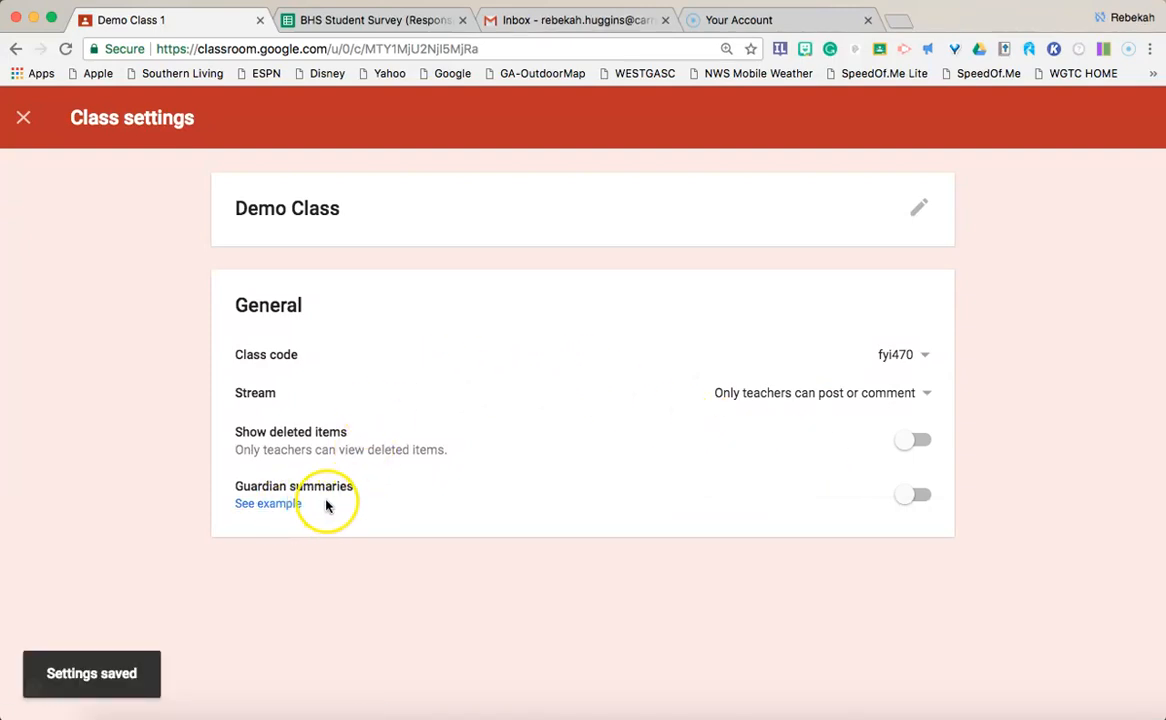
left_click(326, 506)
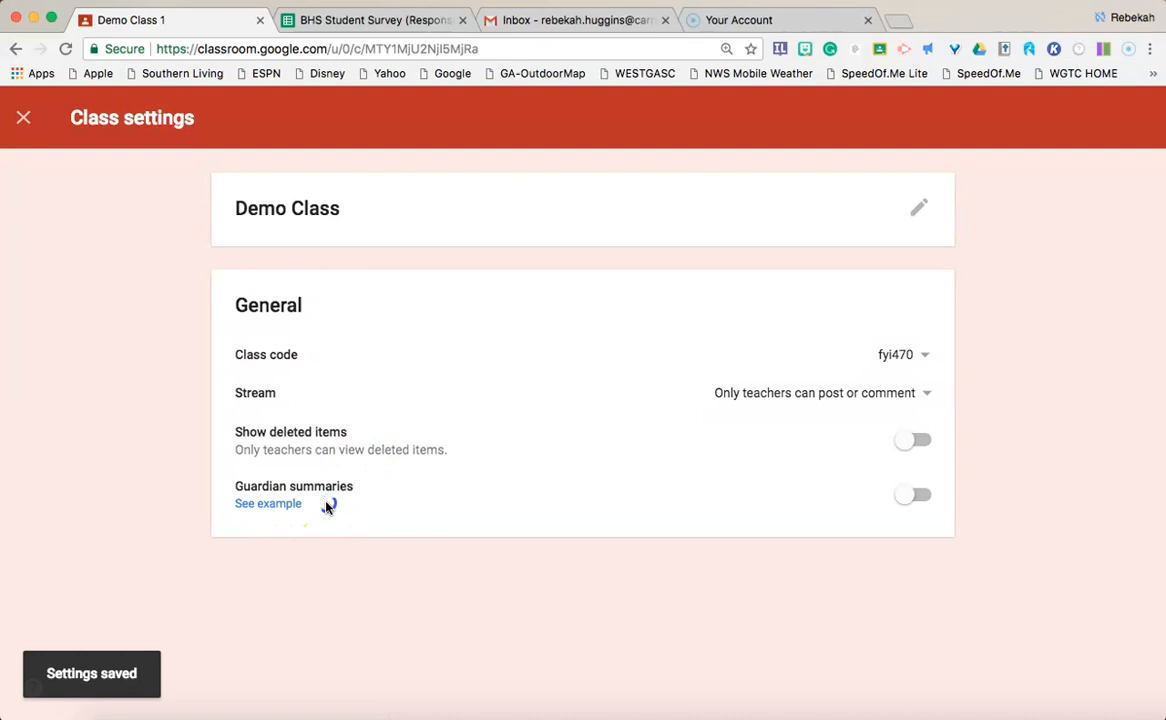
left_click(283, 510)
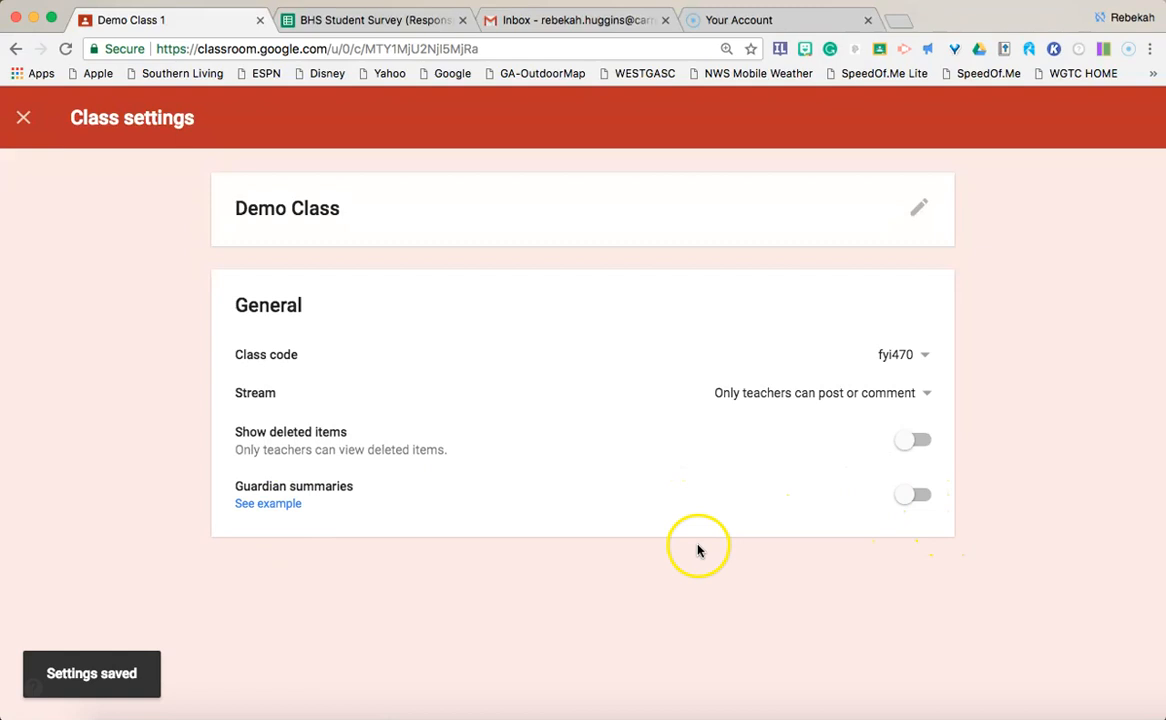
left_click(25, 123)
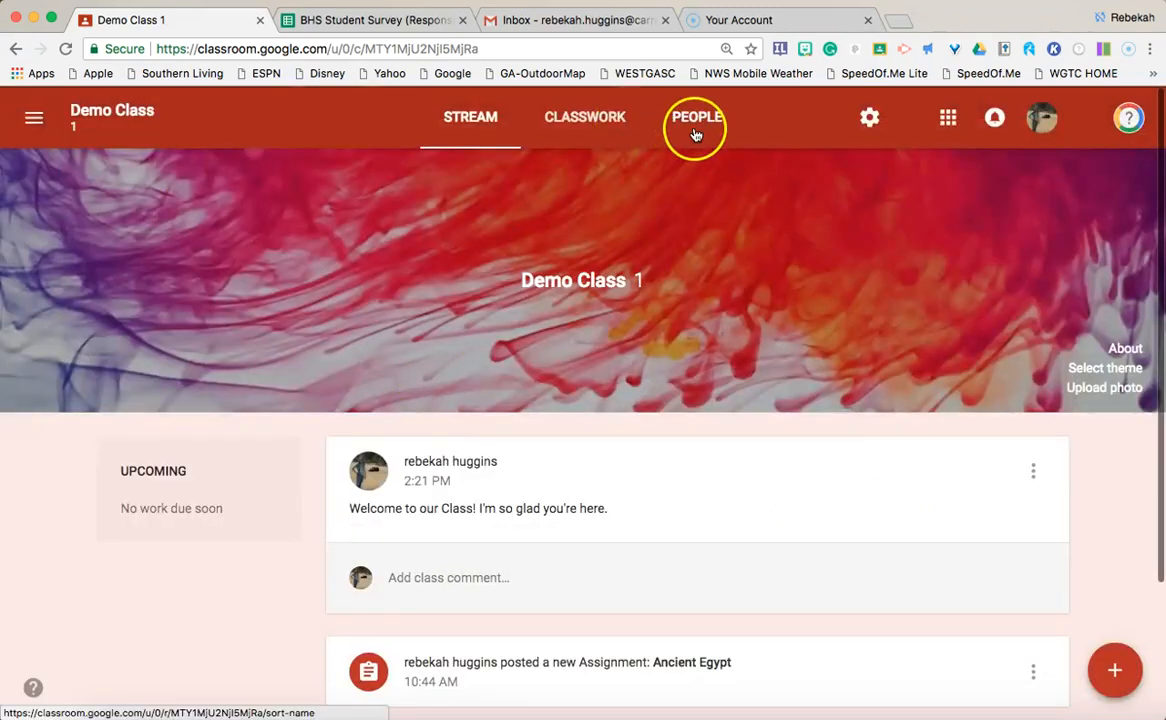
Step: Switch to 10th Literature (5th)'s People page and scroll through its students and guardian statuses
left_click(695, 120)
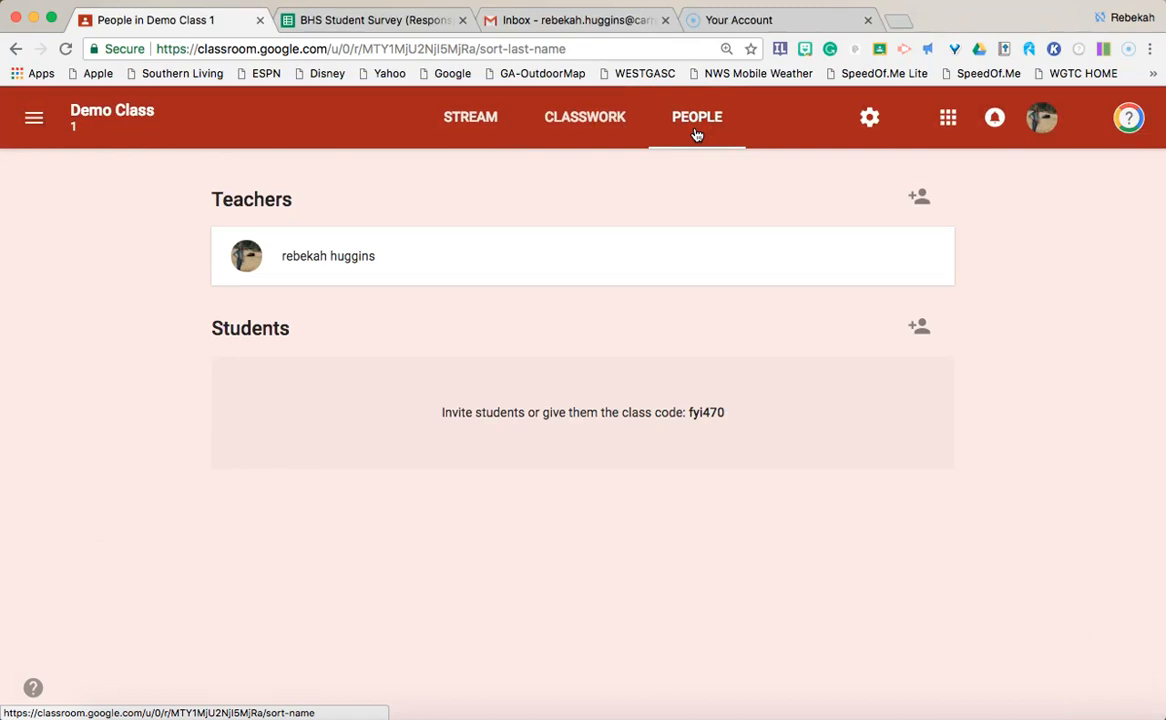
left_click(33, 117)
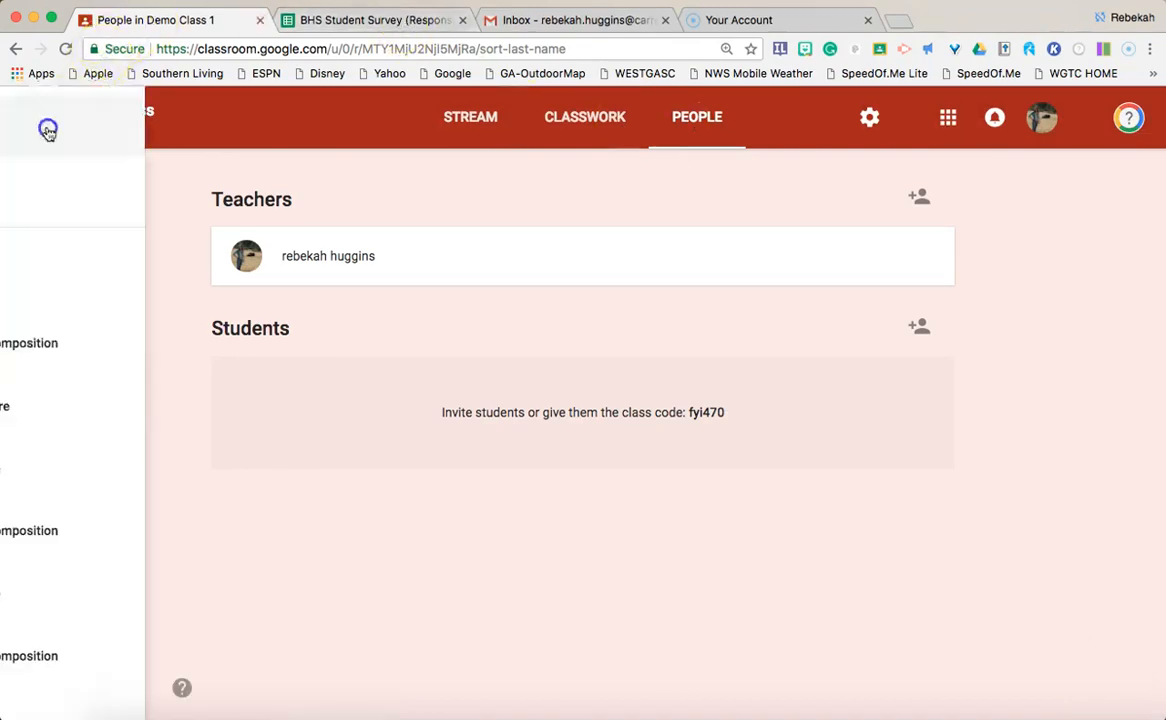
left_click(166, 416)
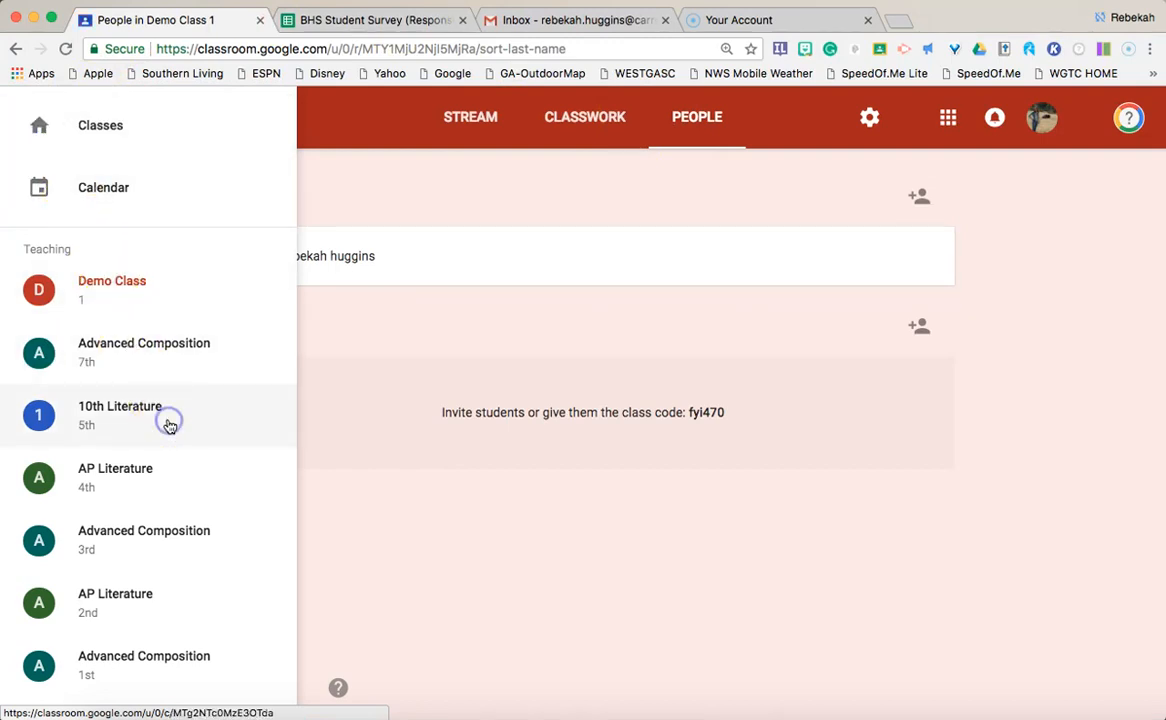
left_click(633, 117)
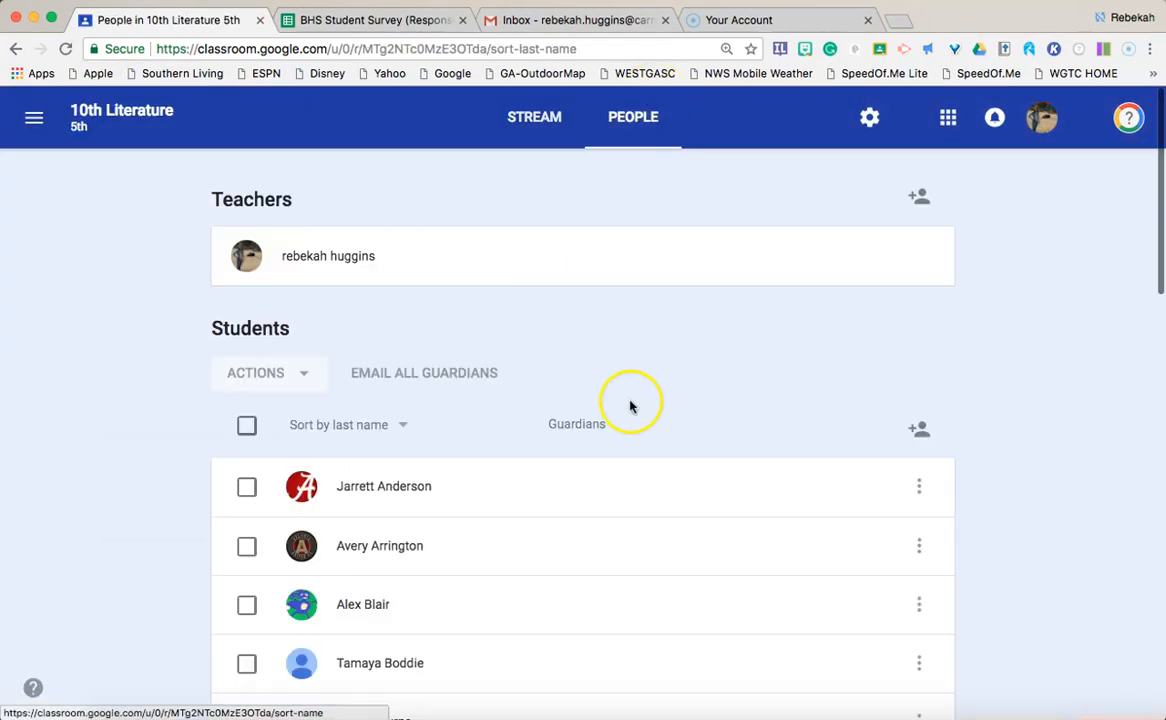
scroll(630, 405, "down", 4)
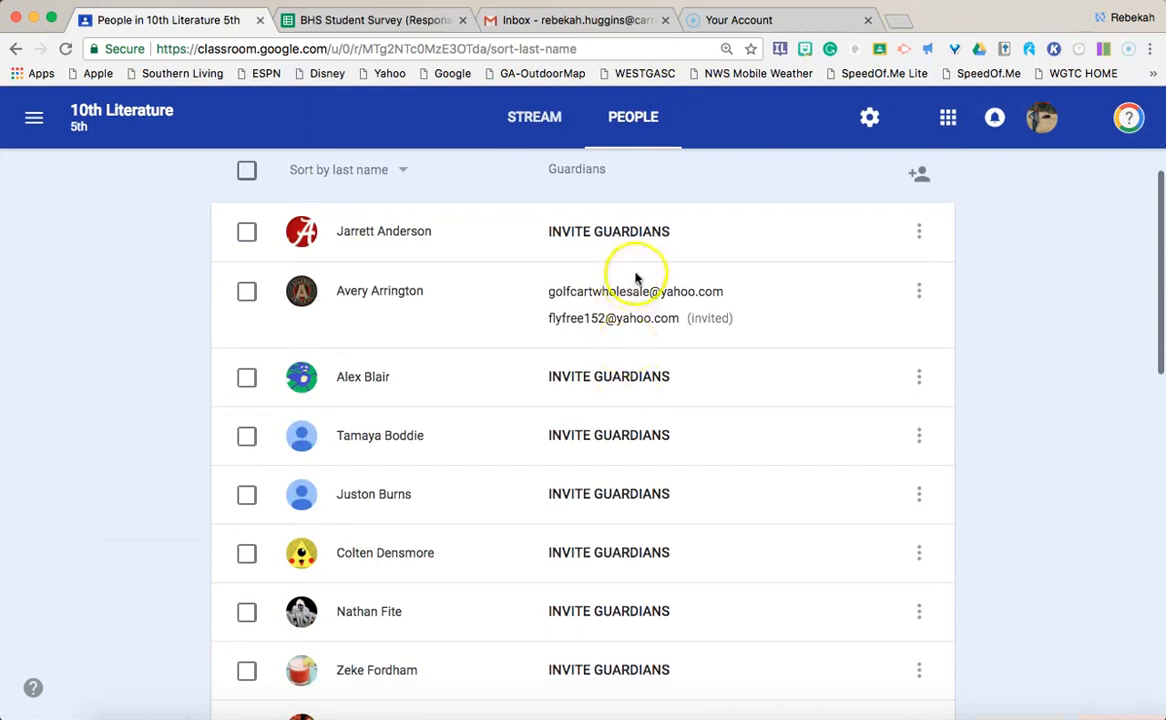
scroll(655, 380, "down", 3)
scroll(671, 464, "down", 10)
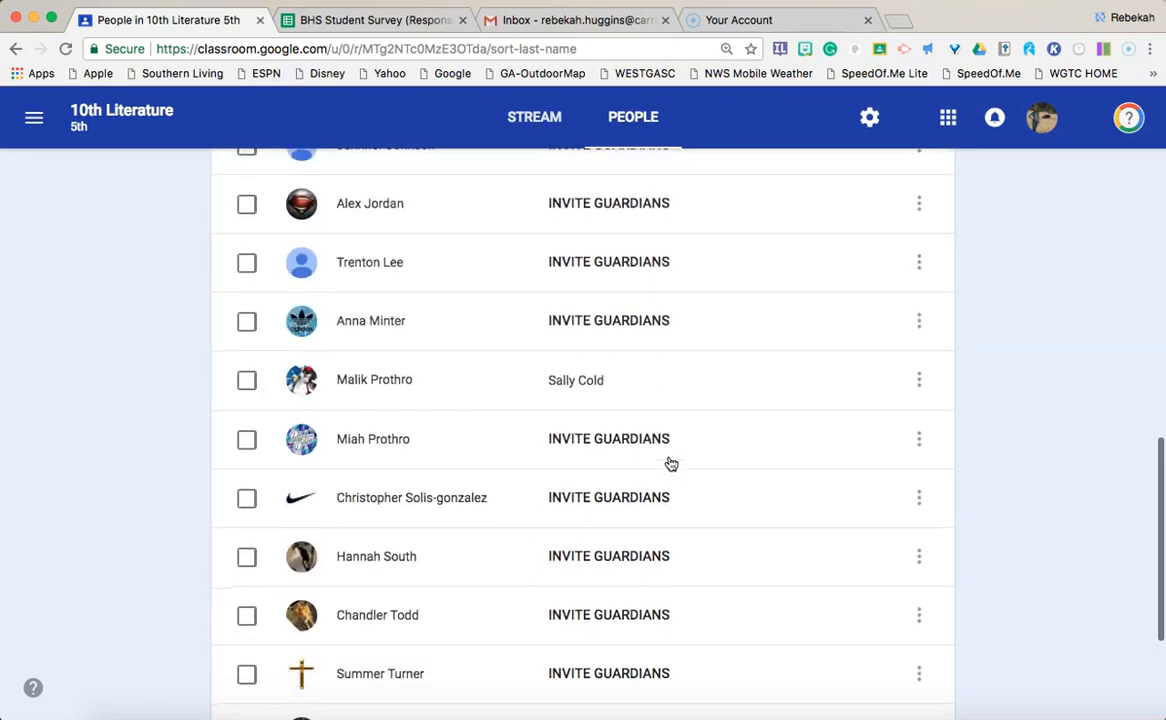
scroll(671, 464, "down", 3)
scroll(669, 463, "up", 15)
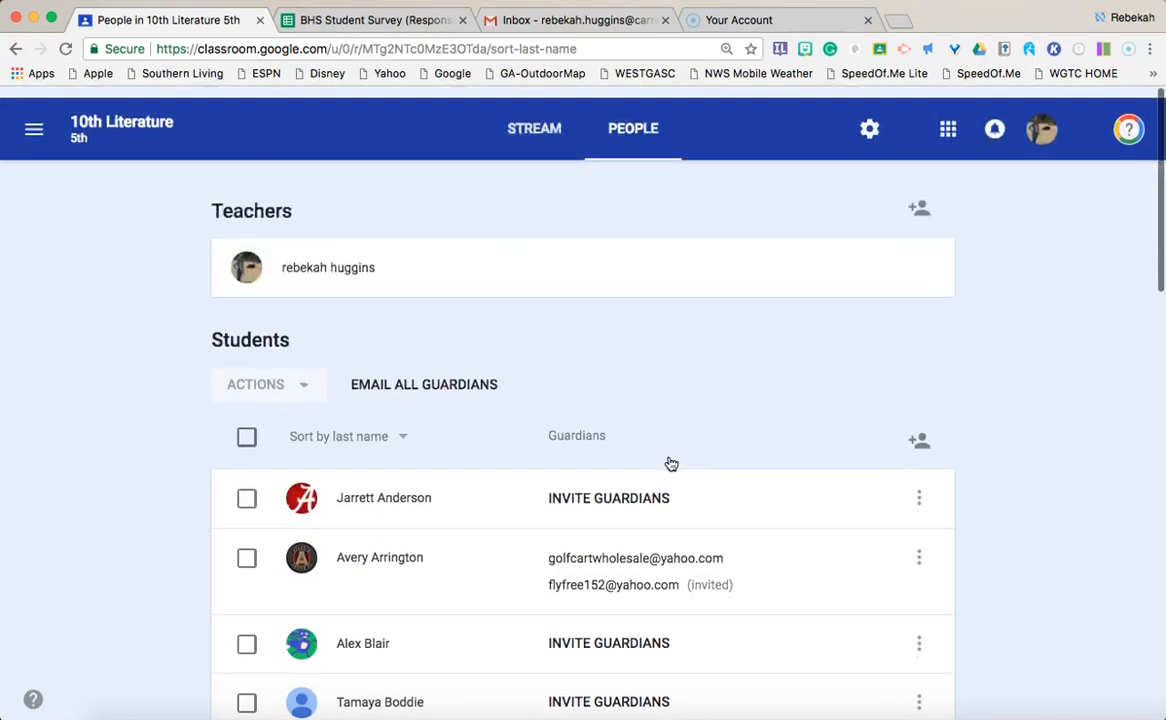
left_click(365, 128)
Step: Switch from 10th Literature (5th) back to Demo Class via the main menu
left_click(34, 119)
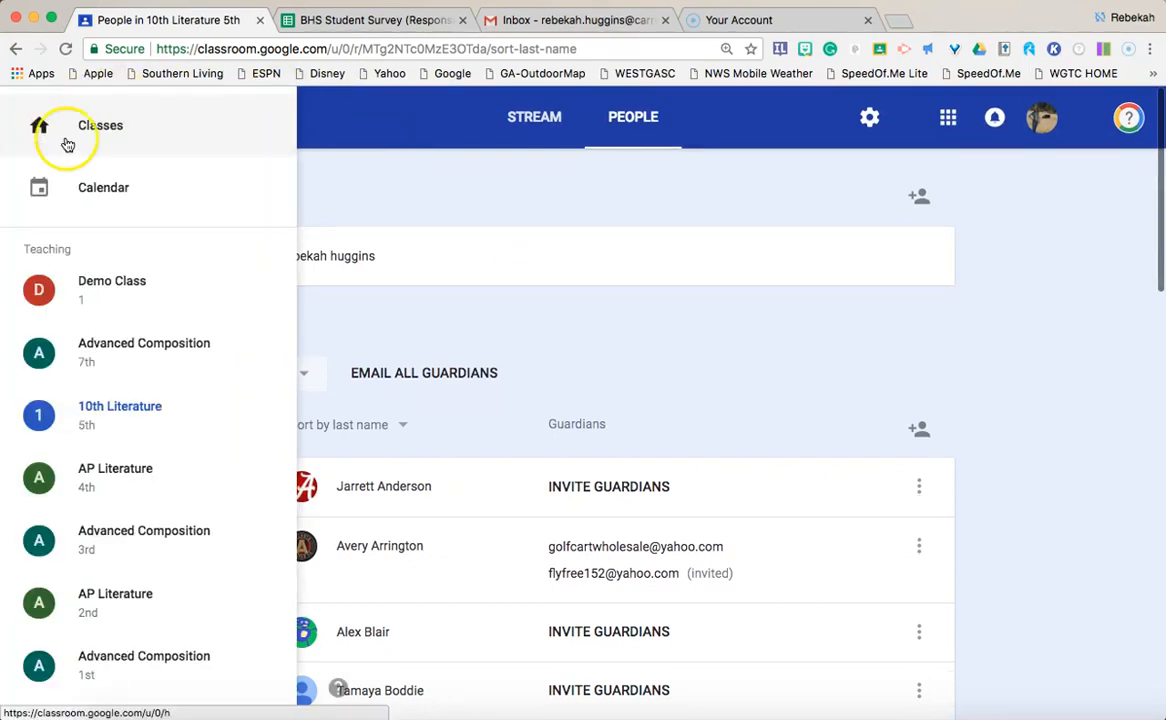
left_click(130, 278)
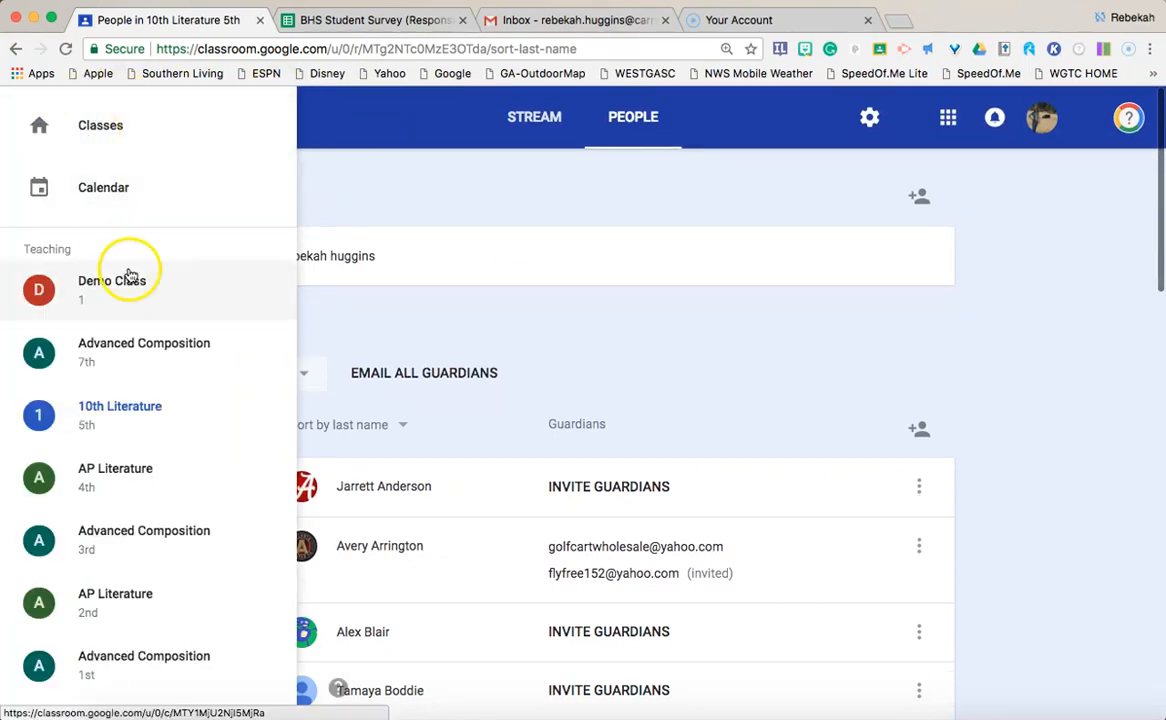